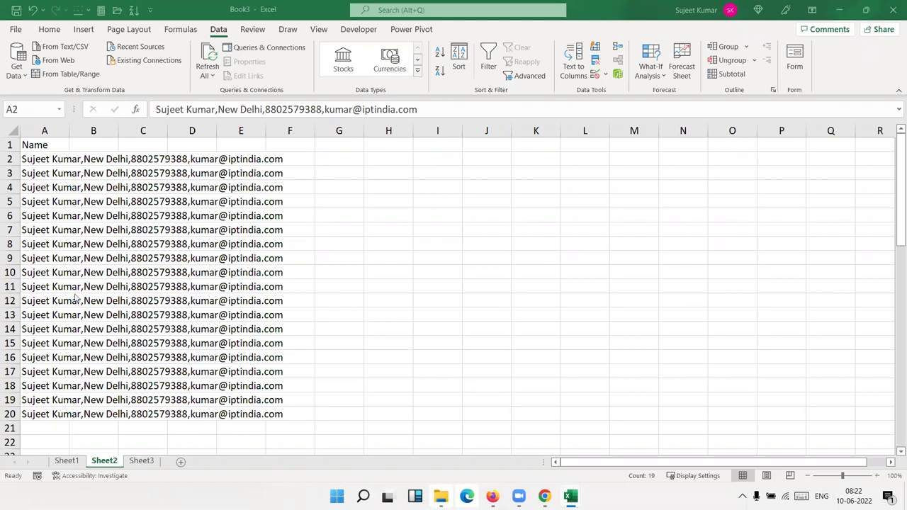
Review the combined records and autofit column A to their full text.
{"action": "left_click", "coordinate": [59, 161]}
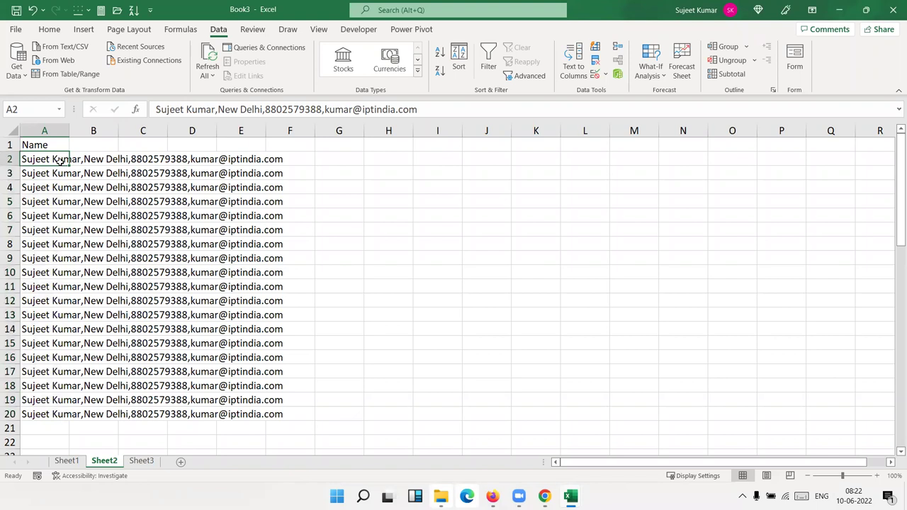
{"action": "left_click", "coordinate": [88, 176]}
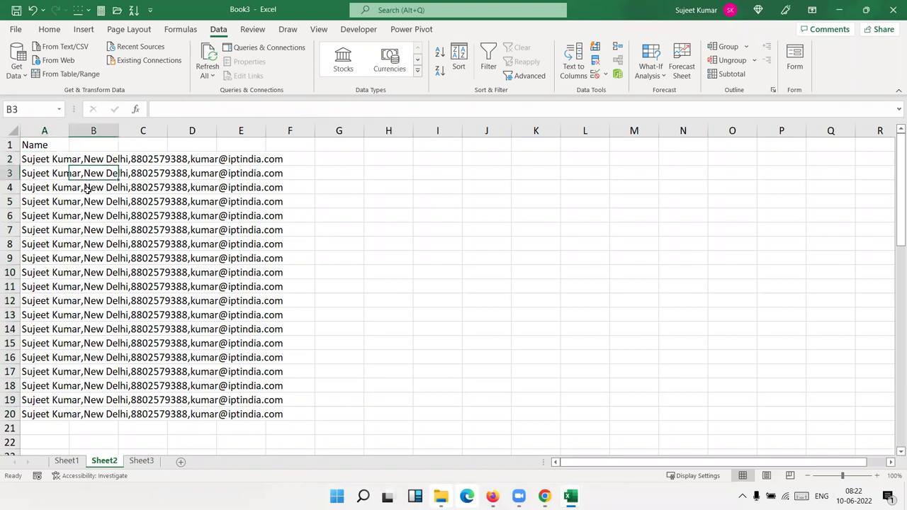
{"action": "left_click", "coordinate": [68, 201]}
{"action": "scroll", "coordinate": [69, 200], "scroll_direction": "down", "scroll_amount": 13}
{"action": "scroll", "coordinate": [69, 177], "scroll_direction": "up", "scroll_amount": 10}
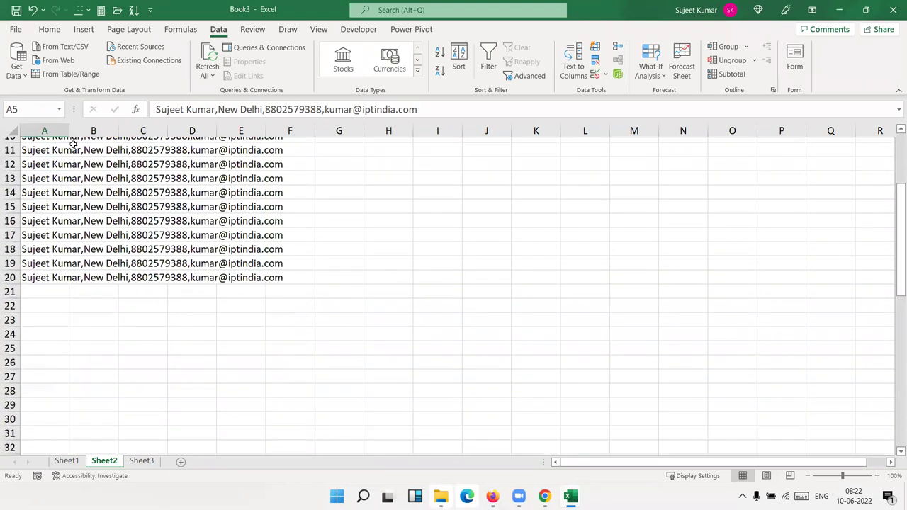
{"action": "double_click", "coordinate": [69, 131]}
{"action": "scroll", "coordinate": [53, 177], "scroll_direction": "up", "scroll_amount": 2}
{"action": "scroll", "coordinate": [57, 159], "scroll_direction": "up", "scroll_amount": 1}
Narrow column A back partway and select the records in A2:A20.
{"action": "left_click", "coordinate": [63, 158]}
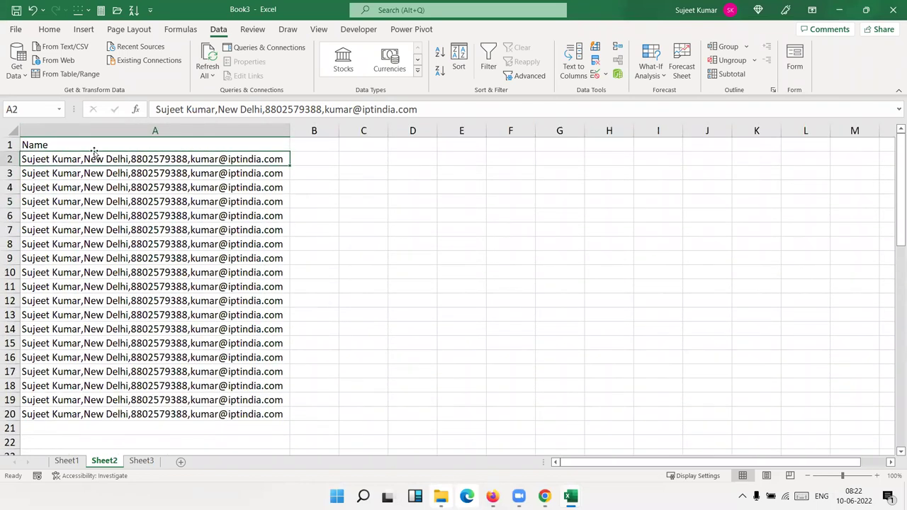
{"action": "left_click_drag", "start_coordinate": [290, 130], "coordinate": [101, 159]}
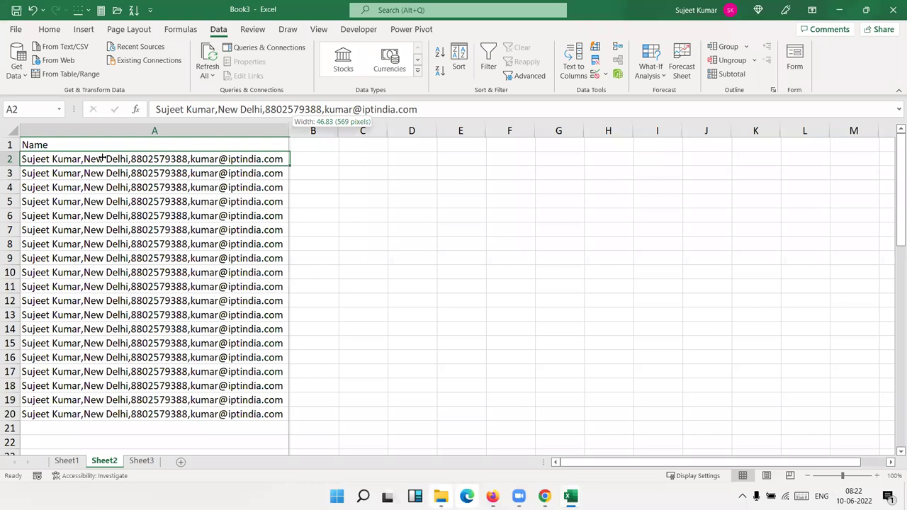
{"action": "left_click", "coordinate": [43, 415], "text": "shift"}
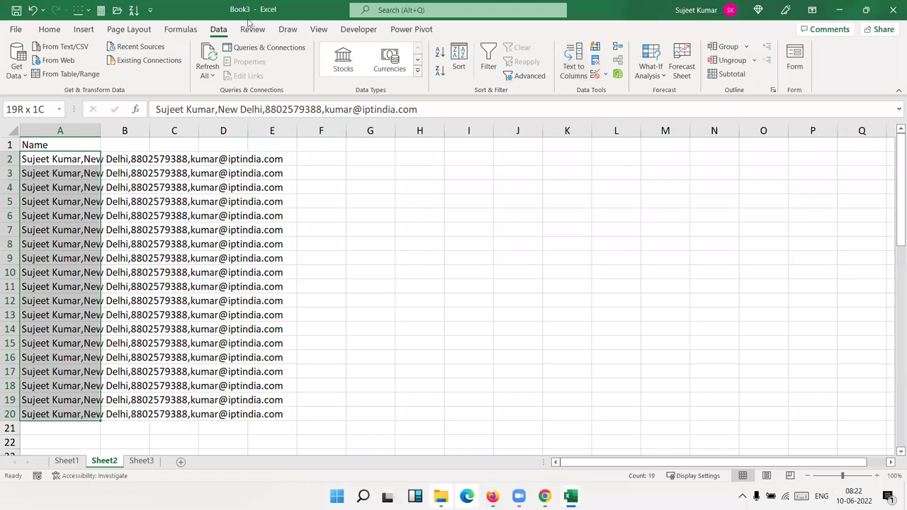
Start Text to Columns on A2:A20 with the Delimited option.
{"action": "key", "text": "ctrl+q"}
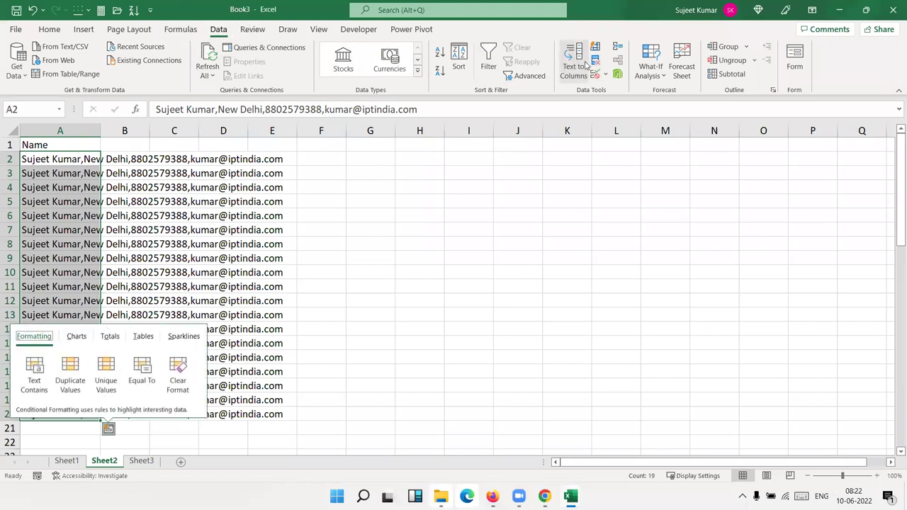
{"action": "left_click", "coordinate": [578, 65]}
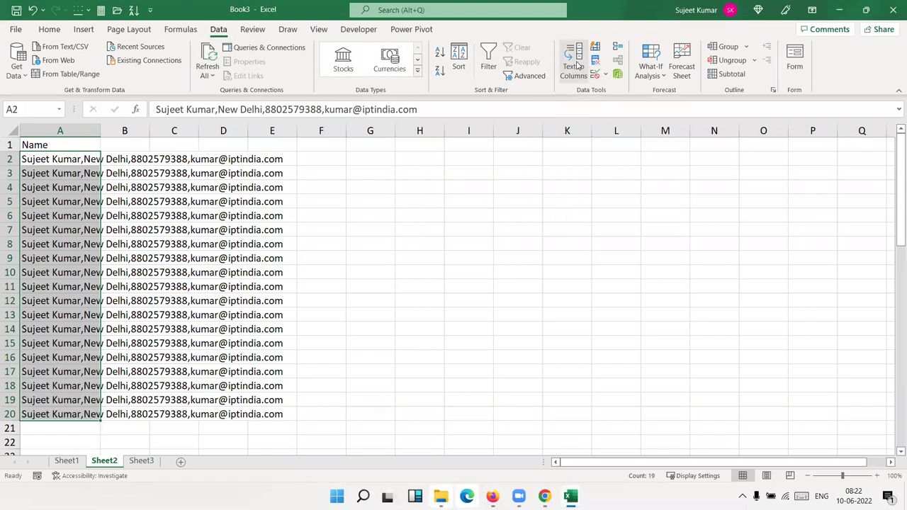
{"action": "left_click", "coordinate": [578, 65]}
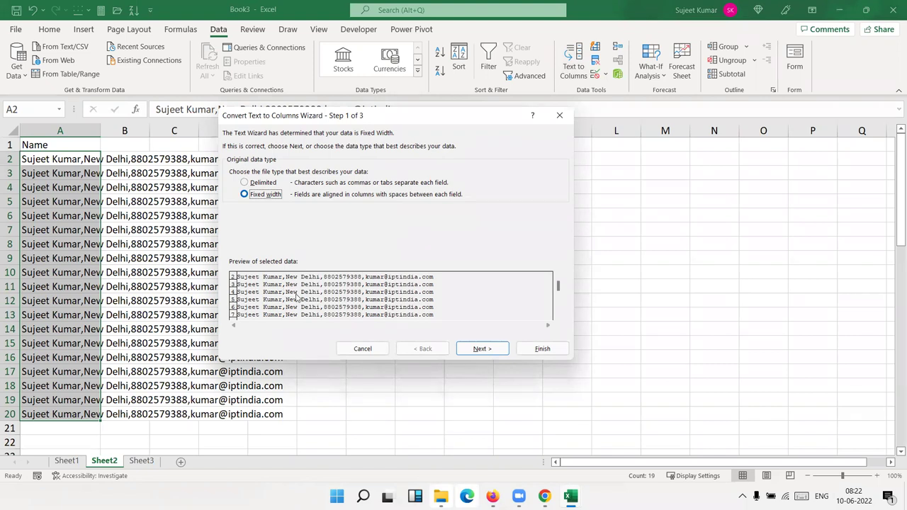
{"action": "left_click", "coordinate": [280, 195]}
{"action": "left_click", "coordinate": [275, 186]}
{"action": "left_click", "coordinate": [479, 349]}
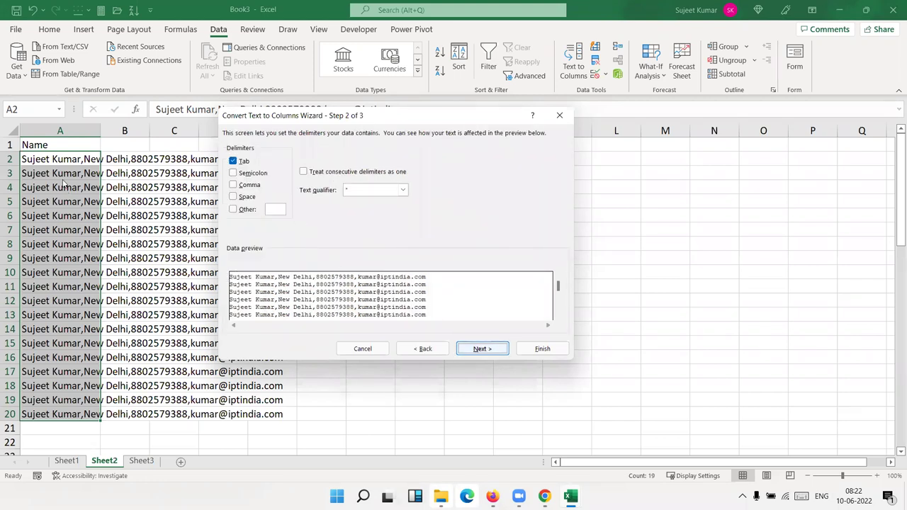
Use Comma as the only delimiter and finish splitting into columns A–D.
{"action": "left_click", "coordinate": [233, 161]}
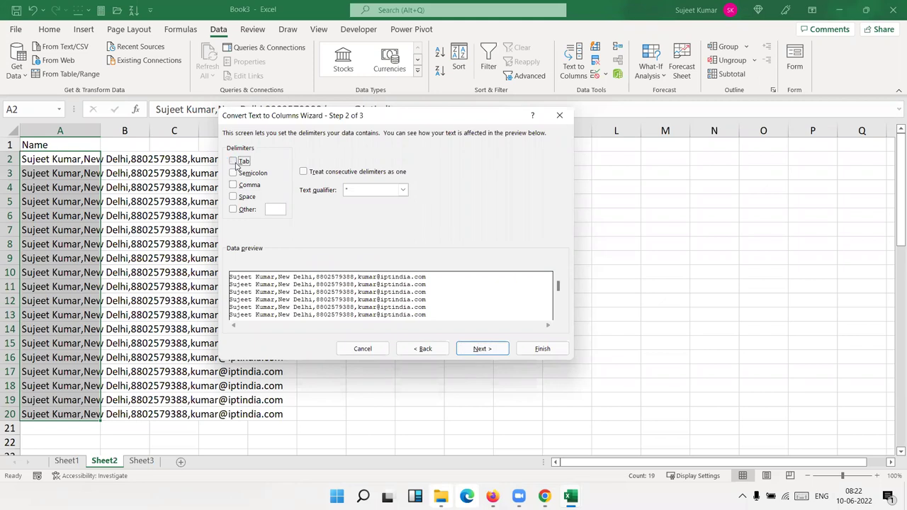
{"action": "left_click", "coordinate": [233, 173]}
{"action": "left_click", "coordinate": [234, 175]}
{"action": "left_click", "coordinate": [234, 186]}
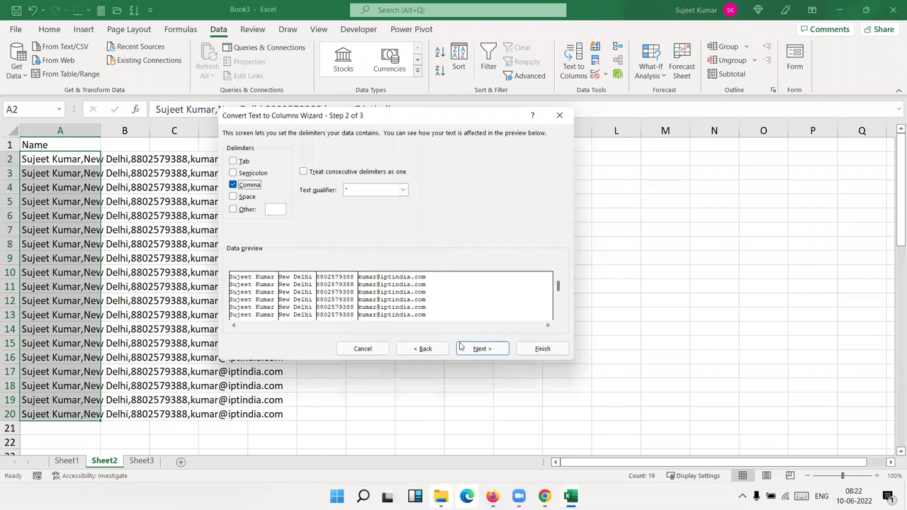
{"action": "left_click", "coordinate": [477, 348]}
{"action": "left_click", "coordinate": [539, 347]}
{"action": "left_click", "coordinate": [186, 202]}
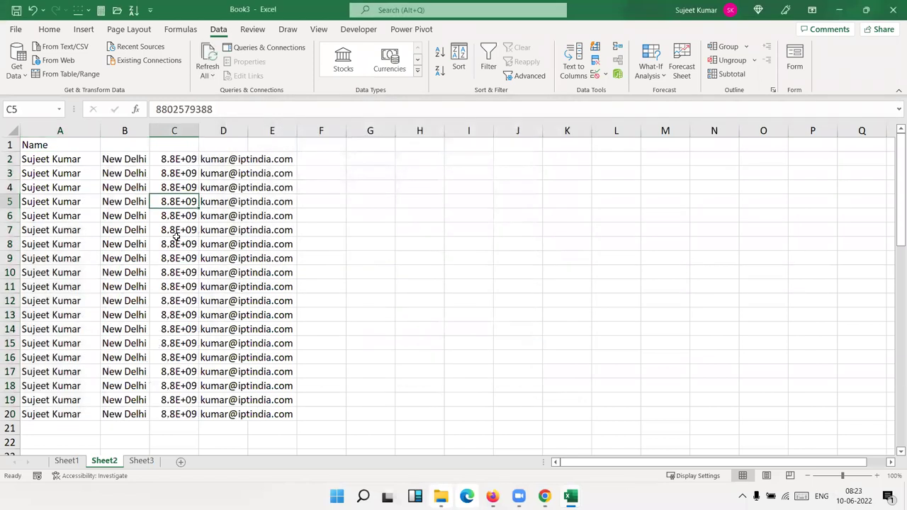
Autofit column C so the full mobile numbers show.
{"action": "double_click", "coordinate": [200, 130]}
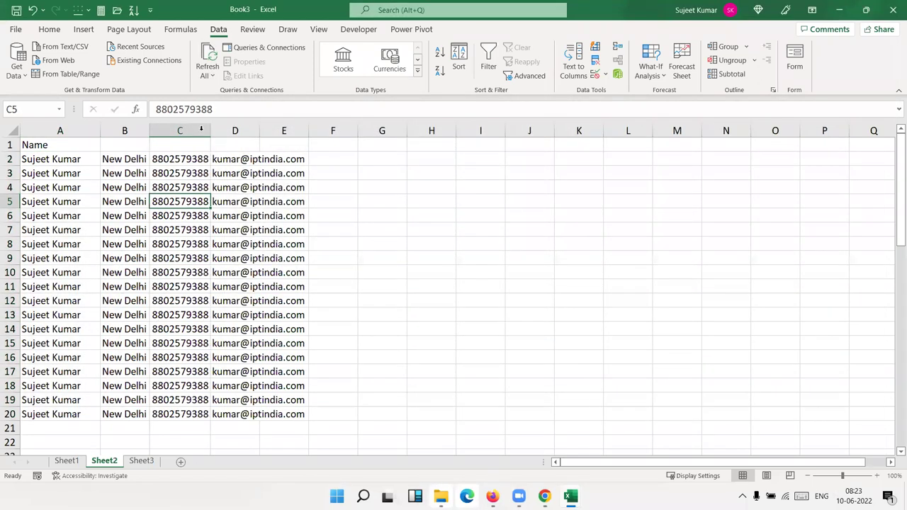
{"action": "left_click", "coordinate": [112, 147]}
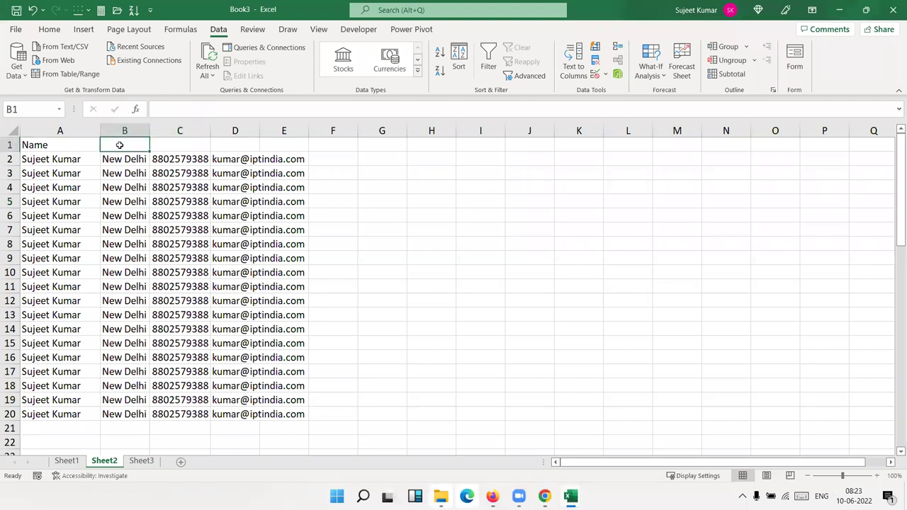
{"action": "type", "text": "Delhi"}
{"action": "key", "text": "Escape"}
Enter the headers City, Mobile and Emial in B1, C1 and D1.
{"action": "type", "text": "City"}
{"action": "key", "text": "Tab"}
{"action": "type", "text": "M"}
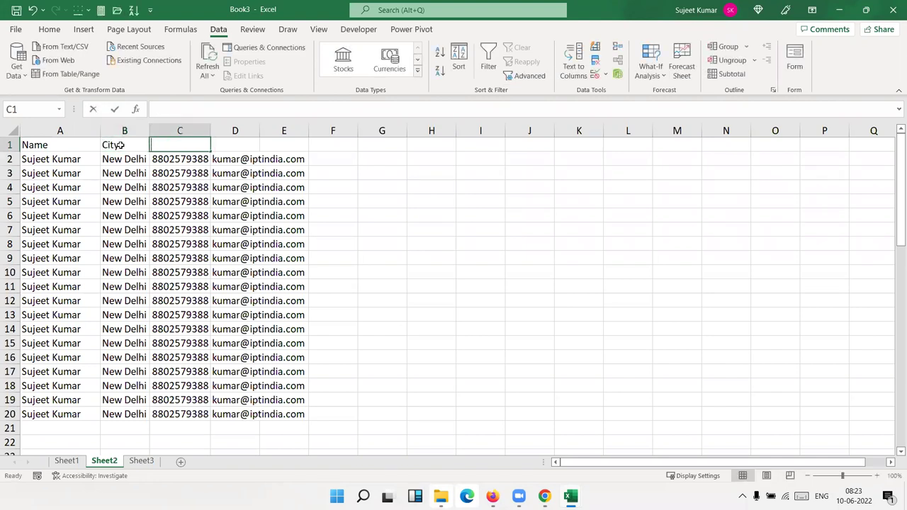
{"action": "type", "text": "obile"}
{"action": "key", "text": "Tab"}
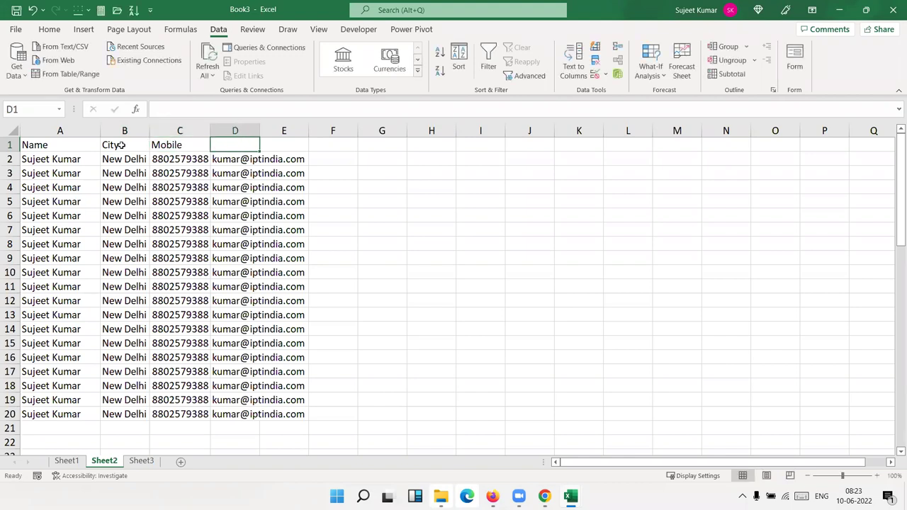
{"action": "type", "text": "Emial"}
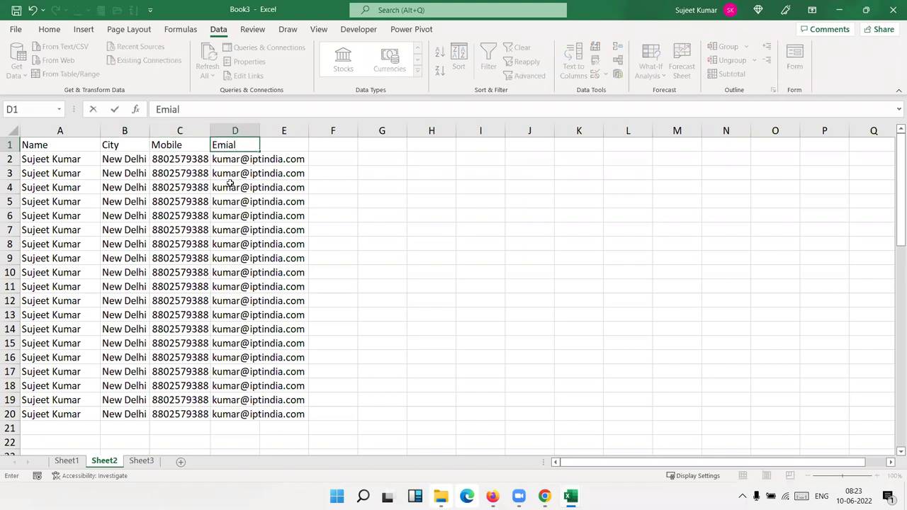
{"action": "left_click", "coordinate": [458, 259]}
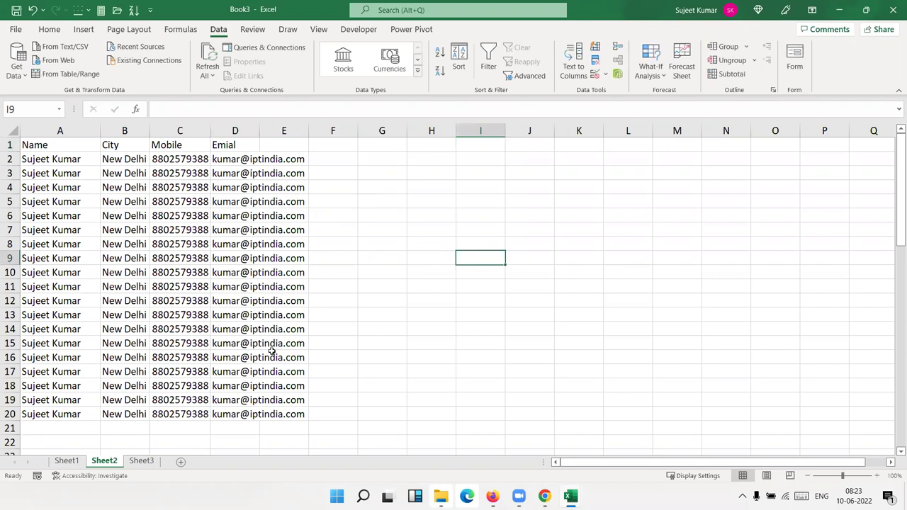
{"action": "left_click", "coordinate": [480, 156]}
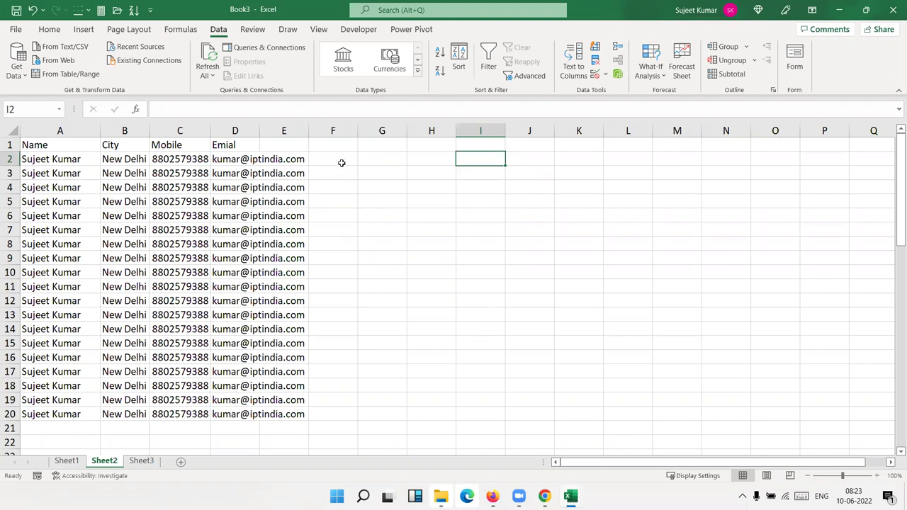
Enter 25, 362, 25, 362 in G2:G5.
{"action": "left_click", "coordinate": [367, 157]}
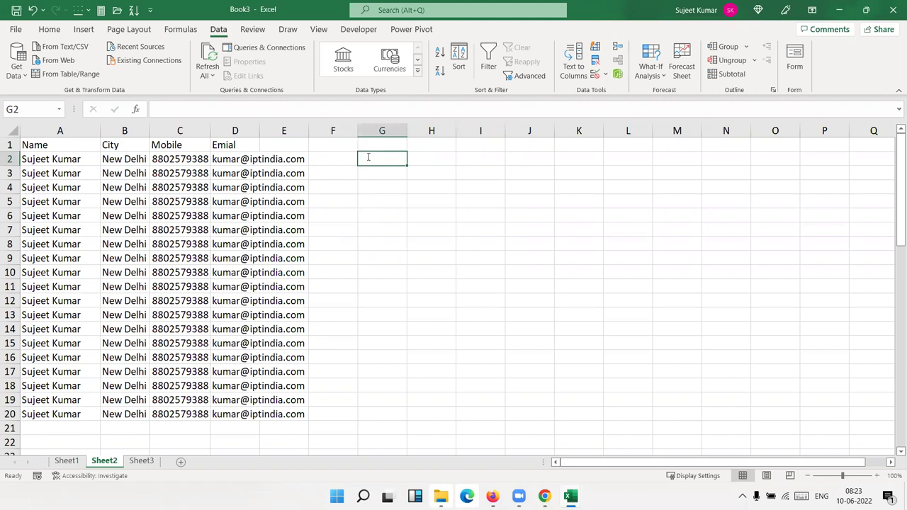
{"action": "type", "text": "25"}
{"action": "key", "text": "Return"}
{"action": "type", "text": "362"}
{"action": "key", "text": "Return"}
{"action": "type", "text": "25"}
{"action": "key", "text": "Return"}
{"action": "type", "text": "362"}
{"action": "key", "text": "Return"}
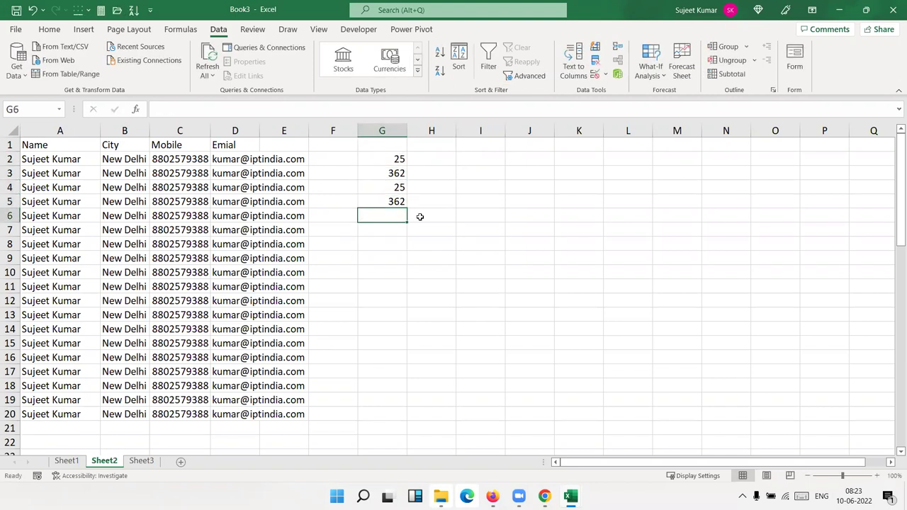
{"action": "left_click", "coordinate": [397, 202]}
Format the empty cells J2:J8 with the Text number format.
{"action": "left_click_drag", "start_coordinate": [526, 152], "coordinate": [520, 241]}
{"action": "right_click", "coordinate": [517, 236]}
{"action": "left_click", "coordinate": [558, 423]}
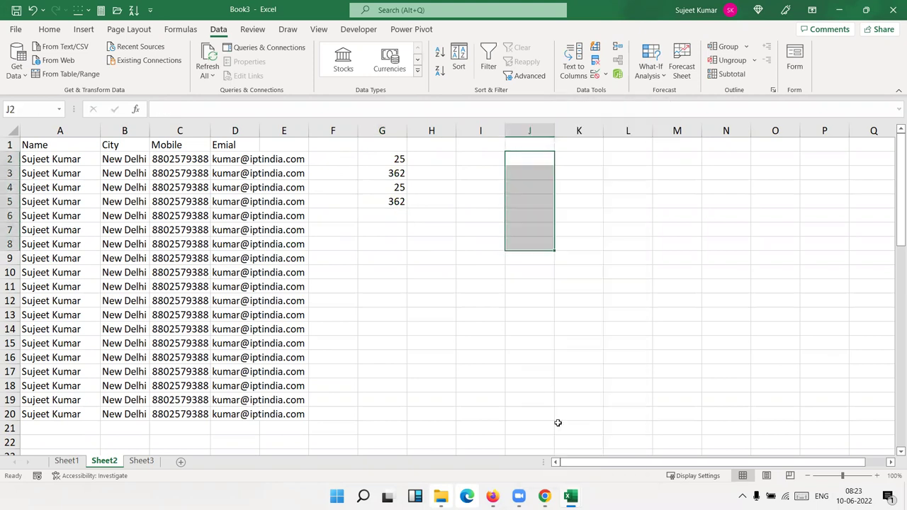
{"action": "left_click", "coordinate": [418, 310]}
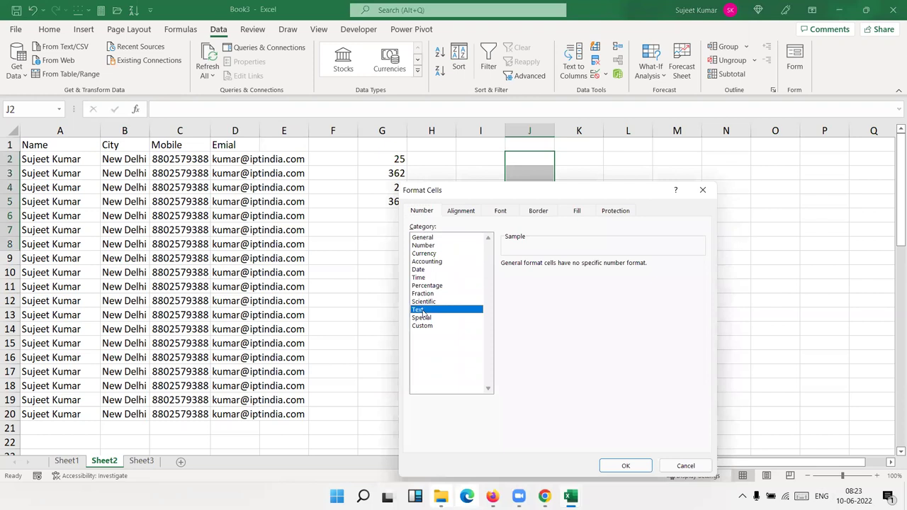
{"action": "left_click", "coordinate": [627, 465]}
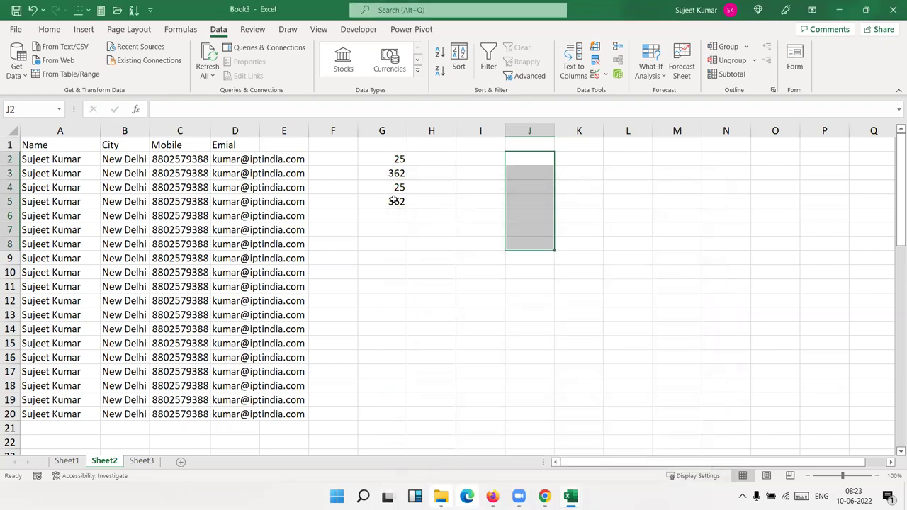
Copy G2:G5 and paste them as values only into J3.
{"action": "left_click_drag", "start_coordinate": [394, 201], "coordinate": [385, 156]}
{"action": "key", "text": "ctrl+c"}
{"action": "right_click", "coordinate": [526, 175]}
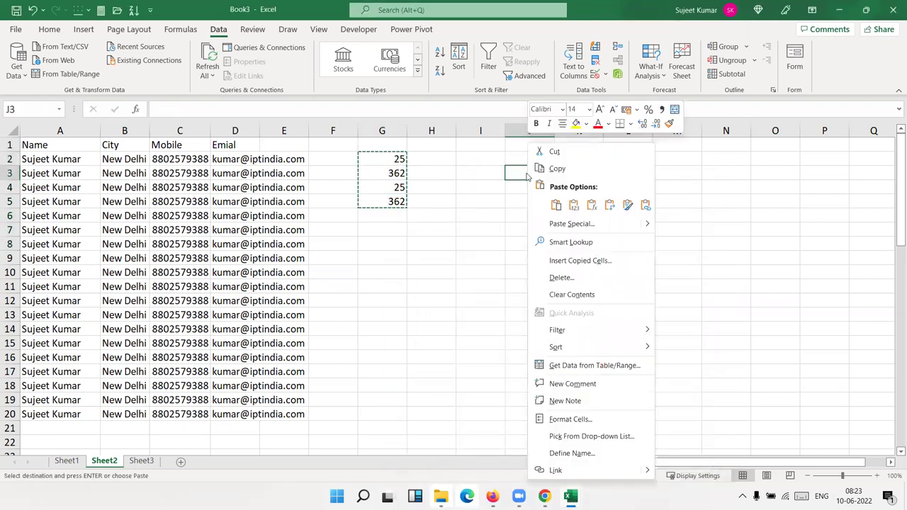
{"action": "left_click", "coordinate": [564, 224]}
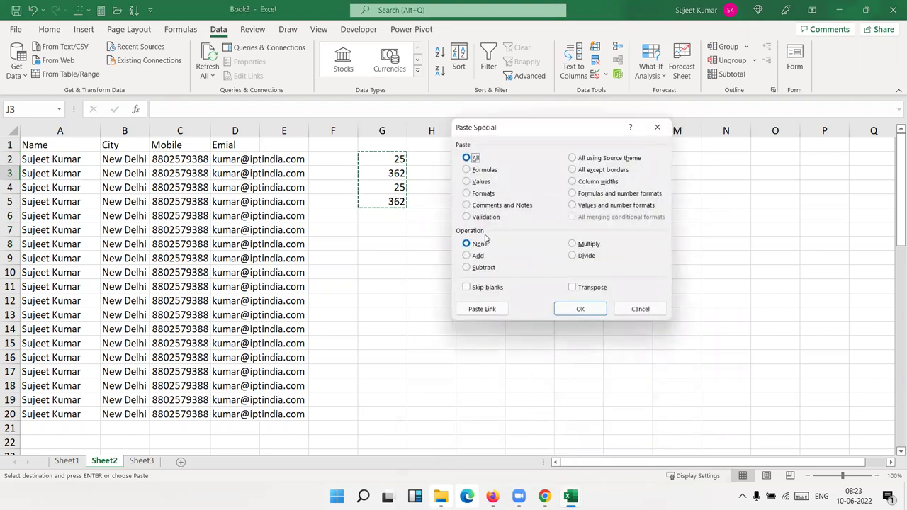
{"action": "left_click", "coordinate": [477, 183]}
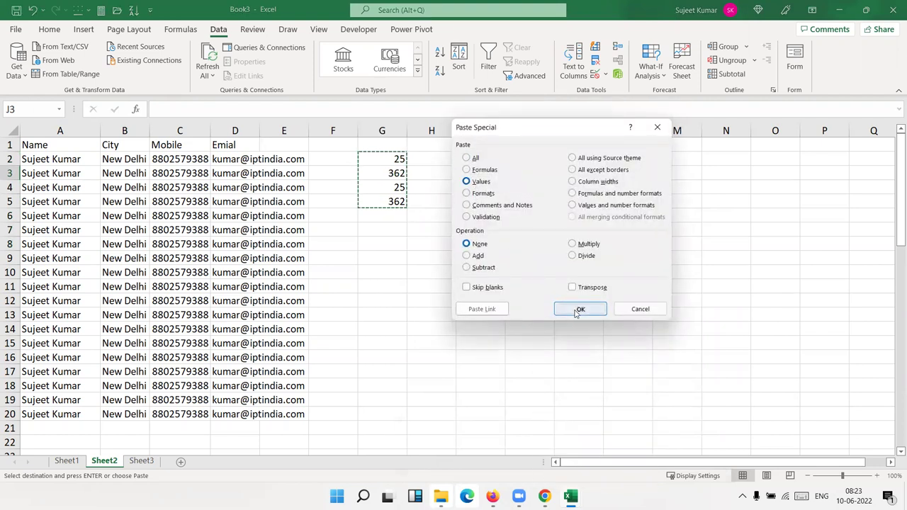
{"action": "left_click", "coordinate": [578, 310]}
{"action": "key", "text": "Escape"}
{"action": "left_click_drag", "start_coordinate": [389, 202], "coordinate": [385, 157]}
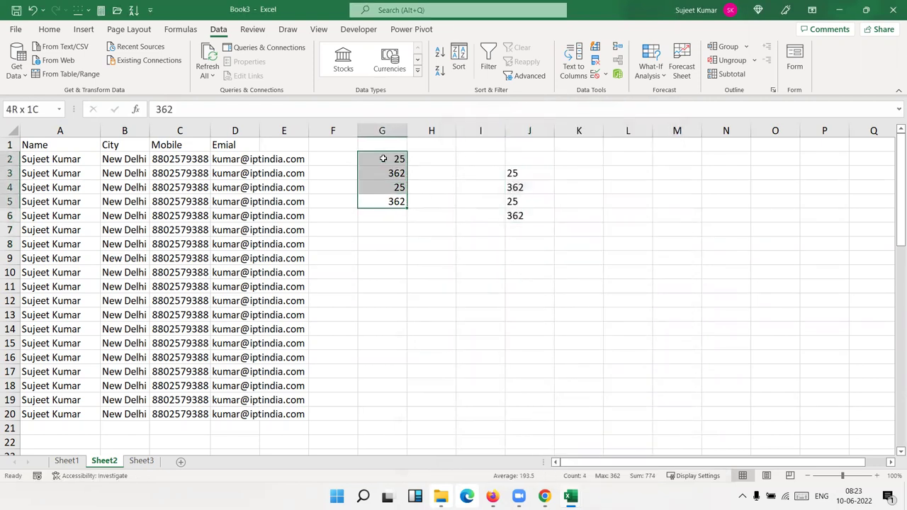
{"action": "left_click", "coordinate": [450, 205]}
{"action": "left_click", "coordinate": [450, 222]}
{"action": "left_click", "coordinate": [446, 251]}
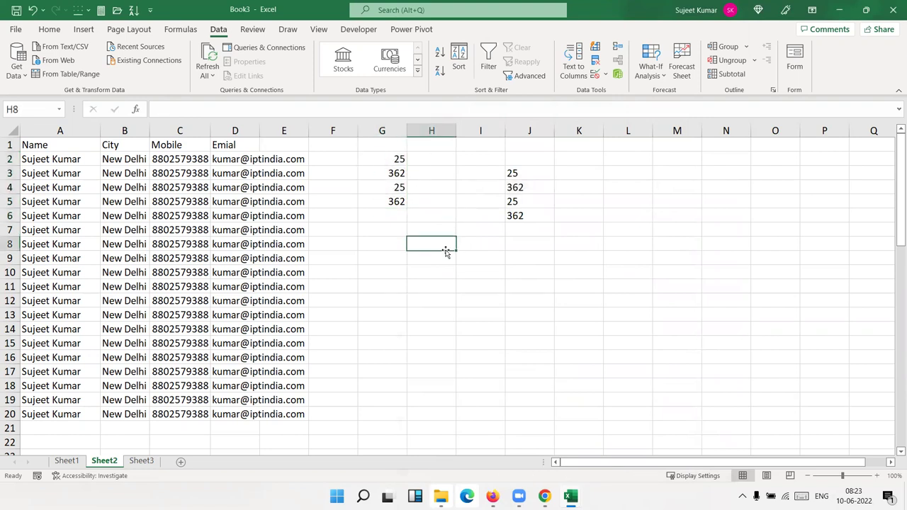
{"action": "type", "text": "="}
{"action": "left_click", "coordinate": [401, 159]}
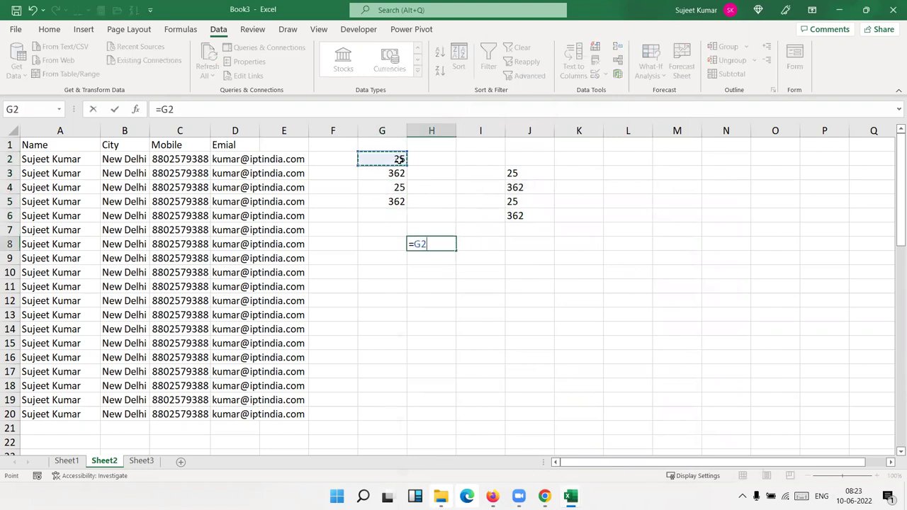
{"action": "type", "text": "="}
{"action": "left_click", "coordinate": [519, 173]}
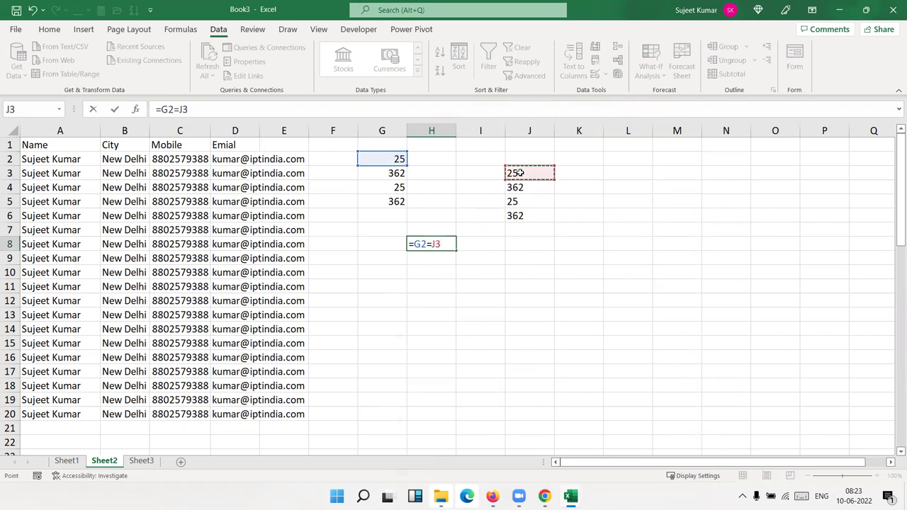
{"action": "key", "text": "Return"}
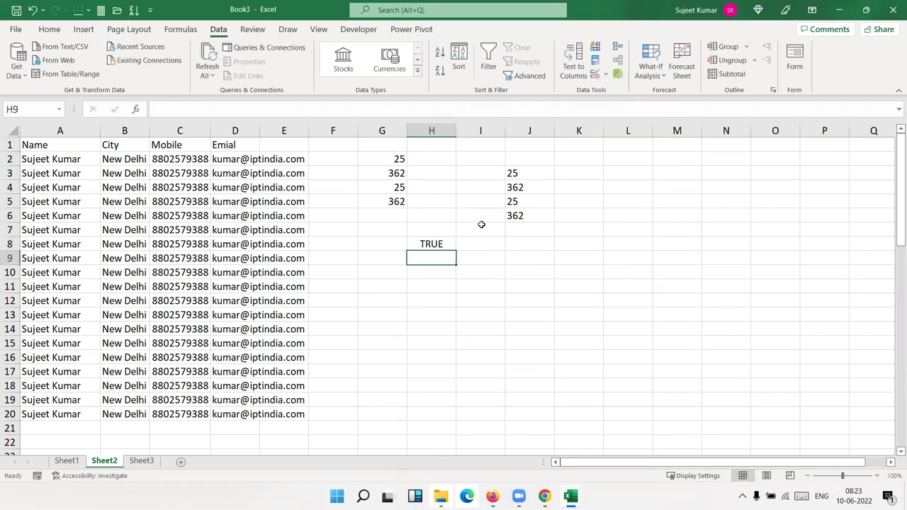
{"action": "left_click", "coordinate": [465, 234]}
{"action": "left_click", "coordinate": [549, 173]}
{"action": "left_click_drag", "start_coordinate": [425, 225], "coordinate": [427, 243]}
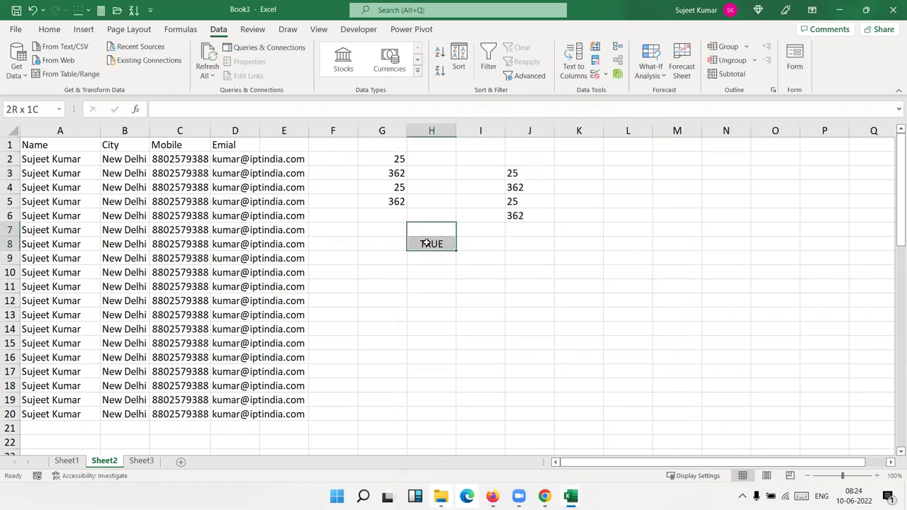
{"action": "left_click", "coordinate": [528, 170]}
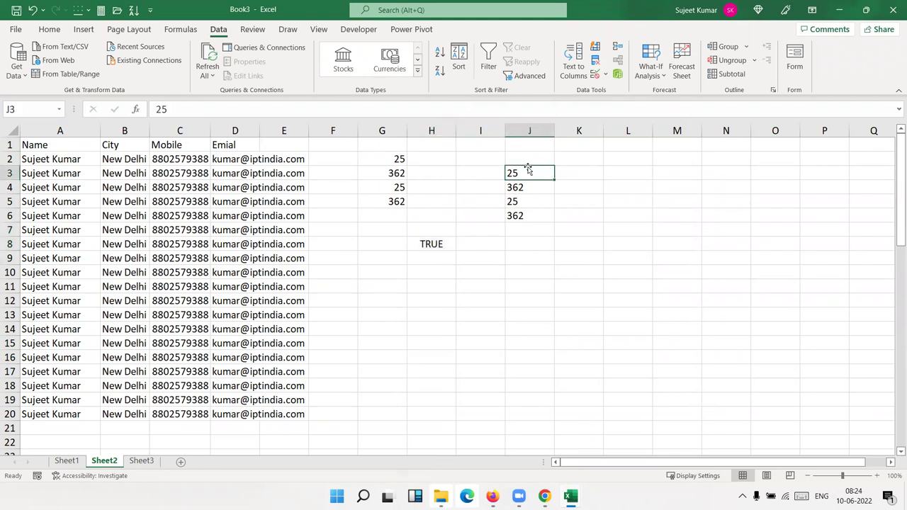
{"action": "left_click", "coordinate": [418, 245]}
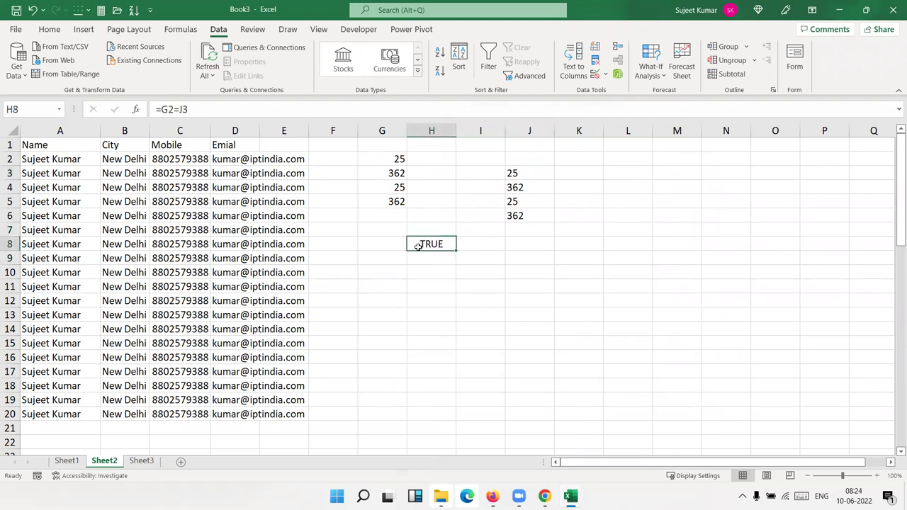
{"action": "key", "text": "Delete"}
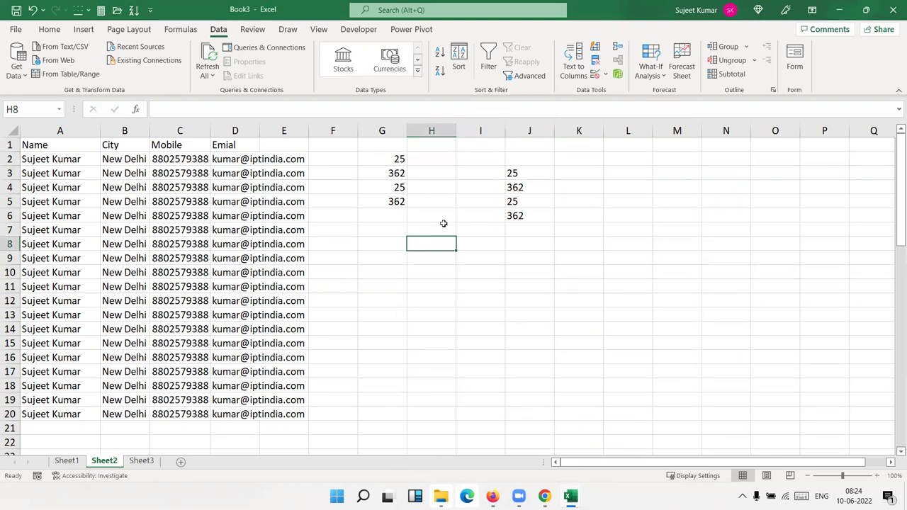
Test =VLOOKUP(G2,J3:J6,1,0) in H8, then delete it.
{"action": "type", "text": "=vl"}
{"action": "key", "text": "Tab"}
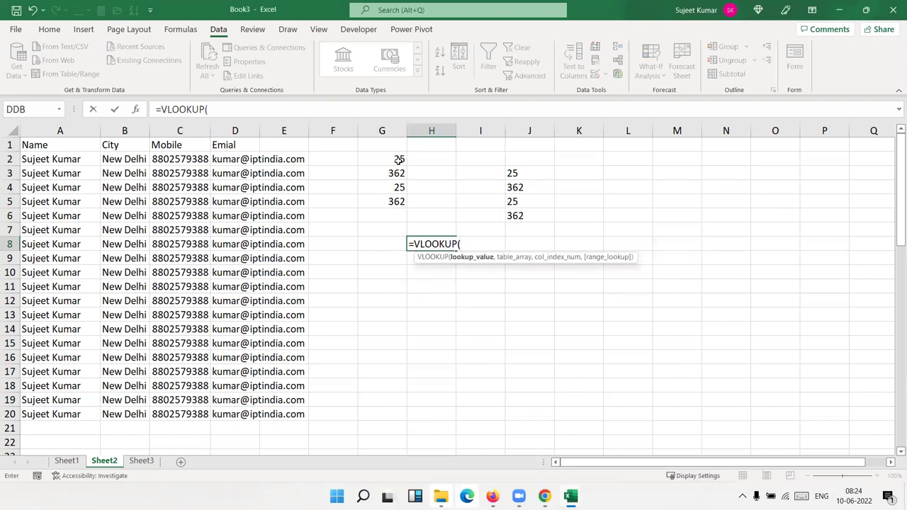
{"action": "left_click", "coordinate": [399, 159]}
{"action": "type", "text": ","}
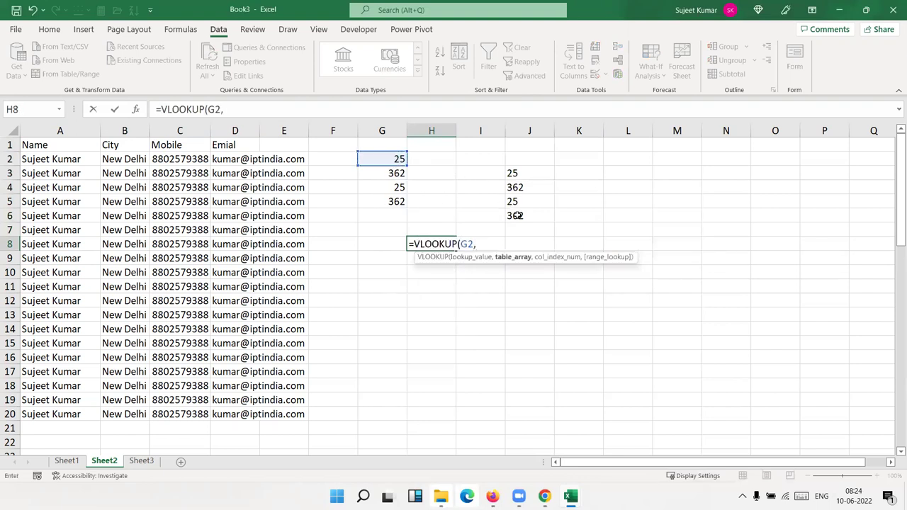
{"action": "left_click_drag", "start_coordinate": [518, 216], "coordinate": [512, 173]}
{"action": "type", "text": ","}
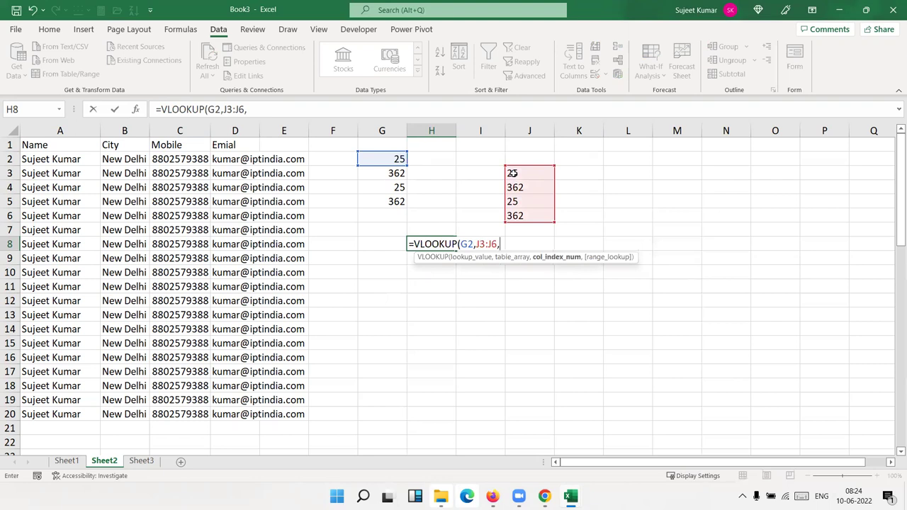
{"action": "type", "text": "0"}
{"action": "key", "text": "Return"}
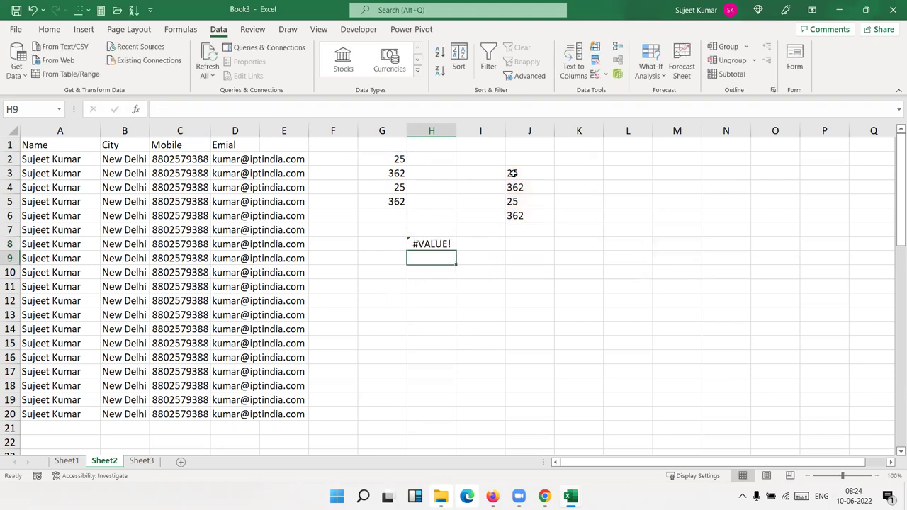
{"action": "key", "text": "Up"}
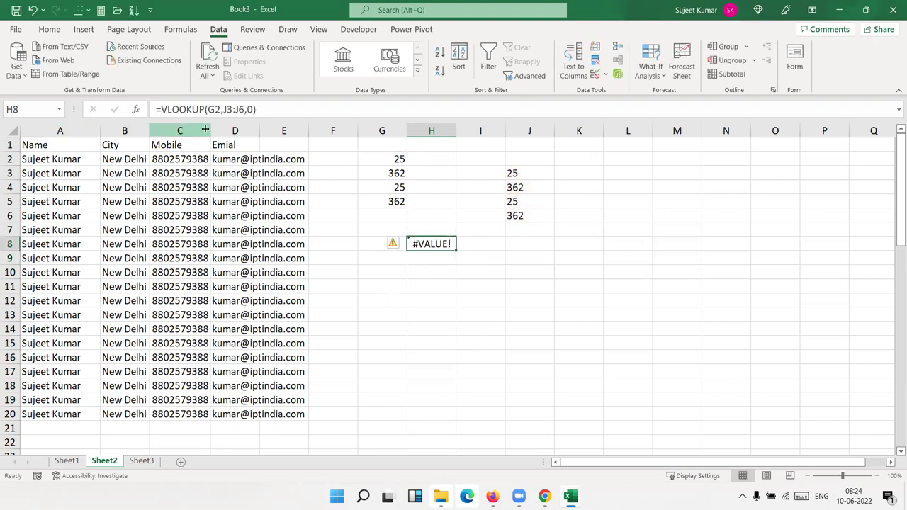
{"action": "left_click", "coordinate": [249, 109]}
{"action": "type", "text": "1,"}
{"action": "key", "text": "Return"}
{"action": "key", "text": "Up"}
{"action": "key", "text": "Delete"}
Clear J3:J6 and retype 25, 362, 25, 362 down the column.
{"action": "left_click", "coordinate": [537, 175]}
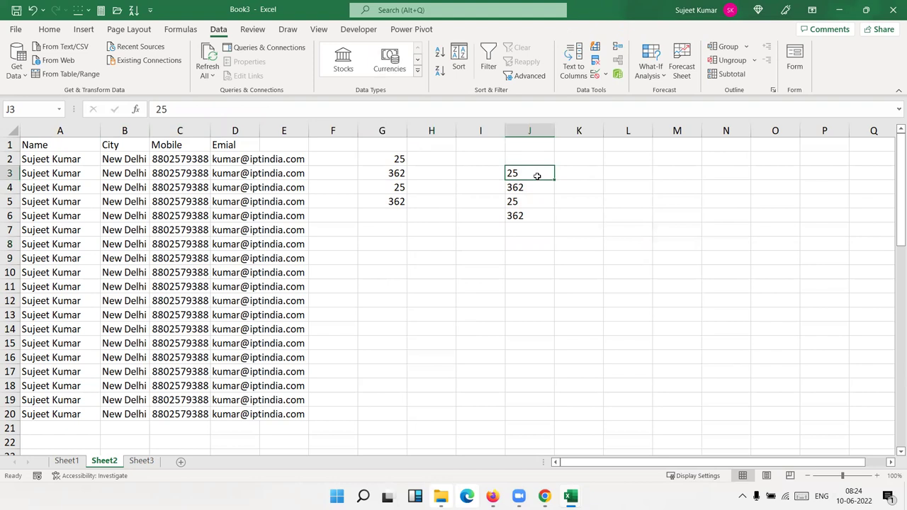
{"action": "key", "text": "ctrl+shift+Down"}
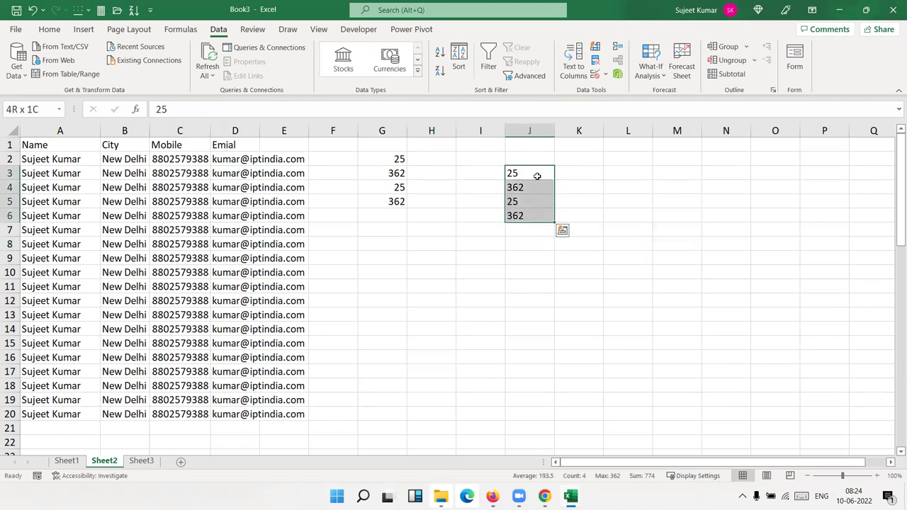
{"action": "key", "text": "Delete"}
{"action": "left_click", "coordinate": [537, 176]}
{"action": "type", "text": "25"}
{"action": "key", "text": "Return"}
{"action": "type", "text": "362"}
{"action": "key", "text": "Return"}
{"action": "type", "text": "25"}
{"action": "key", "text": "Return"}
{"action": "type", "text": "362"}
{"action": "key", "text": "Return"}
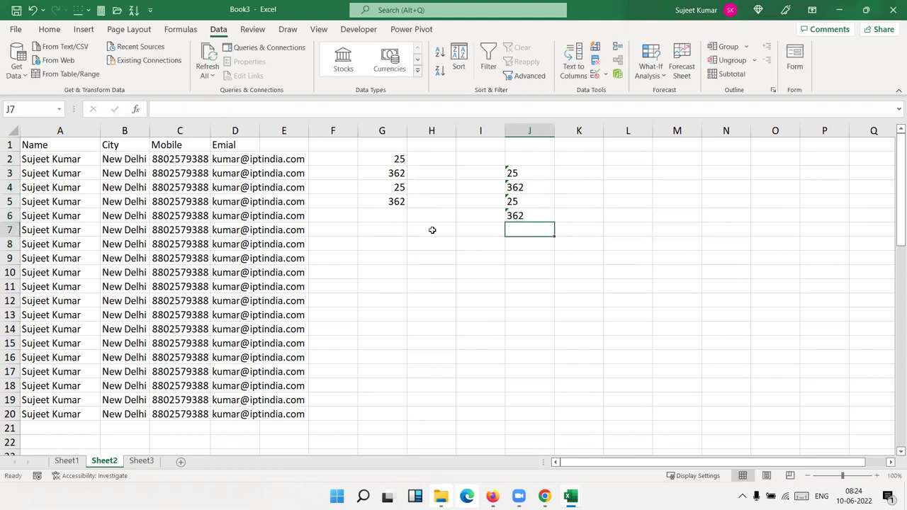
{"action": "left_click", "coordinate": [402, 242]}
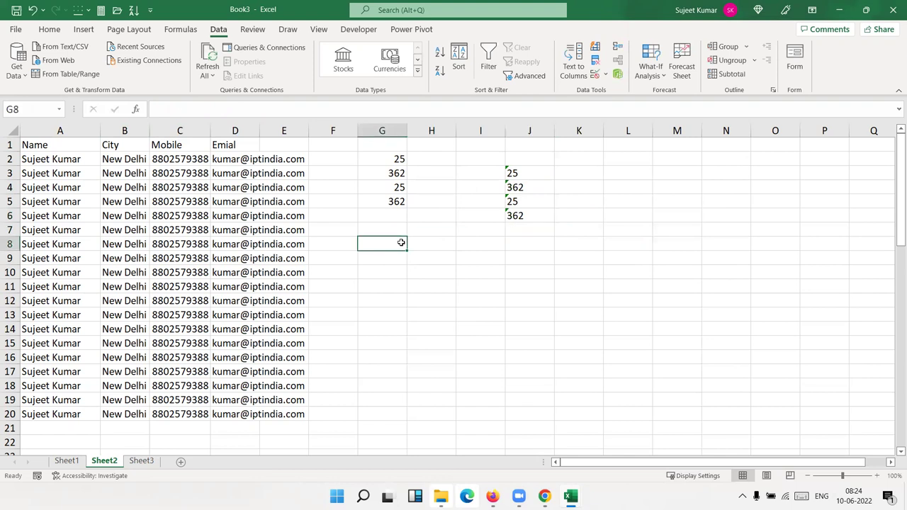
{"action": "type", "text": "="}
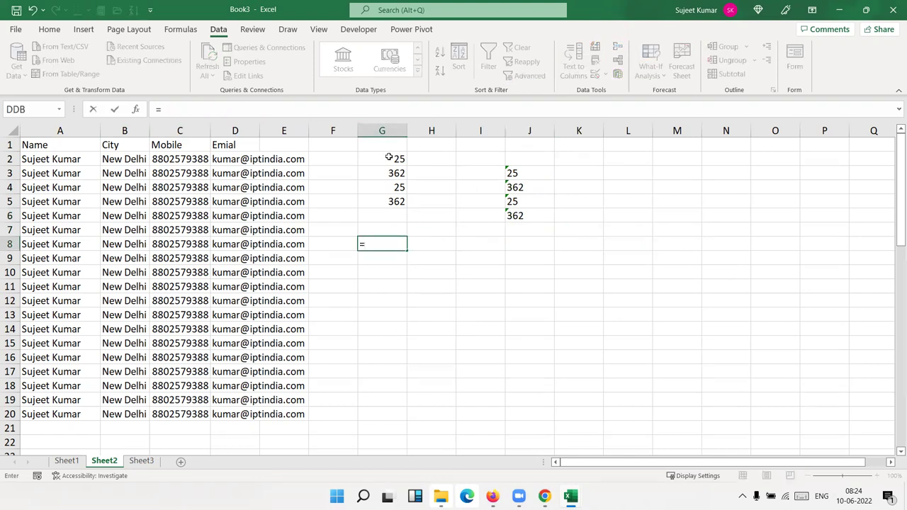
{"action": "left_click", "coordinate": [388, 157]}
{"action": "type", "text": "="}
{"action": "left_click", "coordinate": [514, 174]}
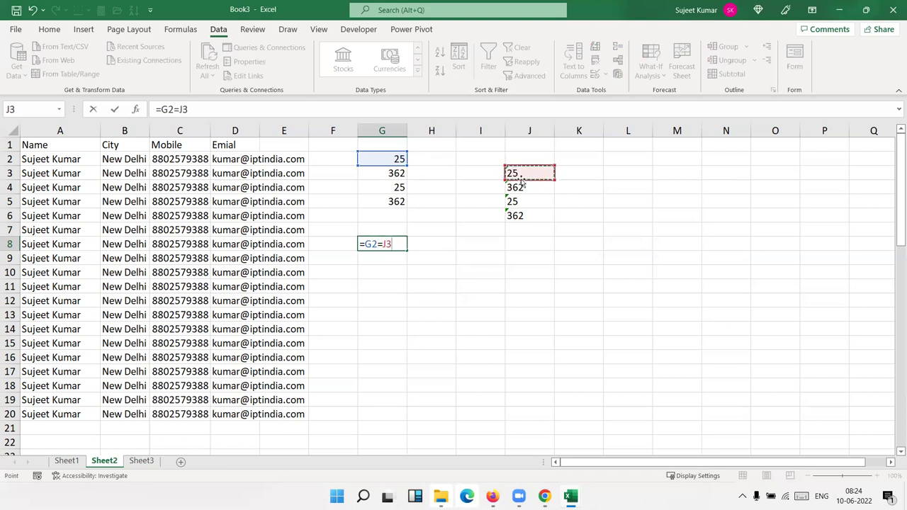
{"action": "key", "text": "Return"}
{"action": "key", "text": "Up"}
{"action": "key", "text": "Up"}
{"action": "key", "text": "Down"}
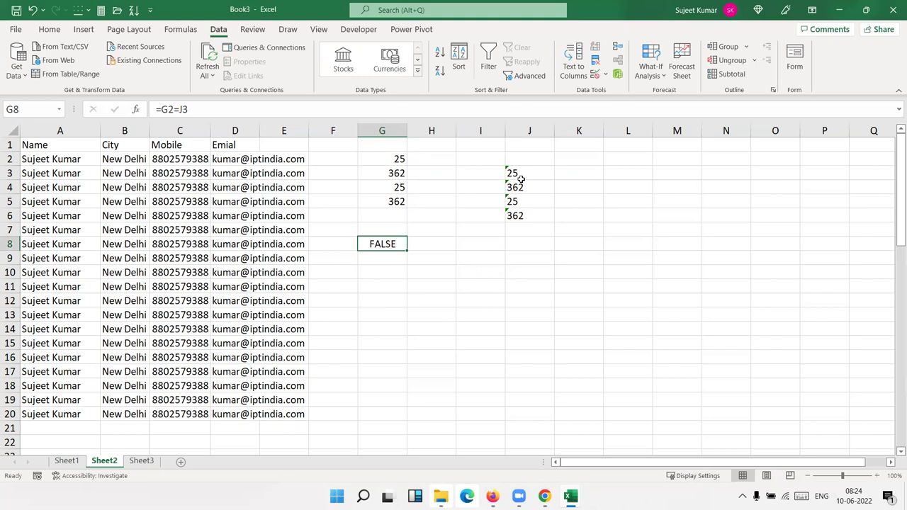
{"action": "left_click", "coordinate": [434, 244]}
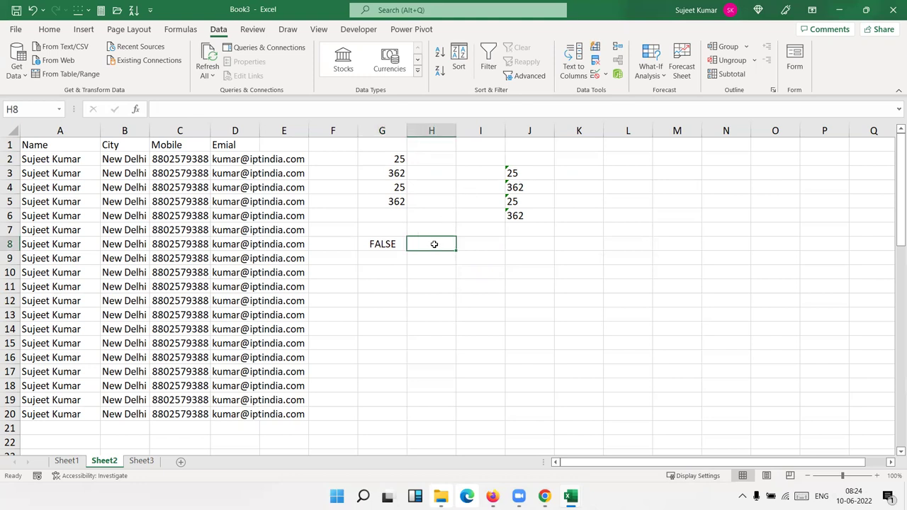
{"action": "type", "text": "=vl"}
{"action": "key", "text": "Tab"}
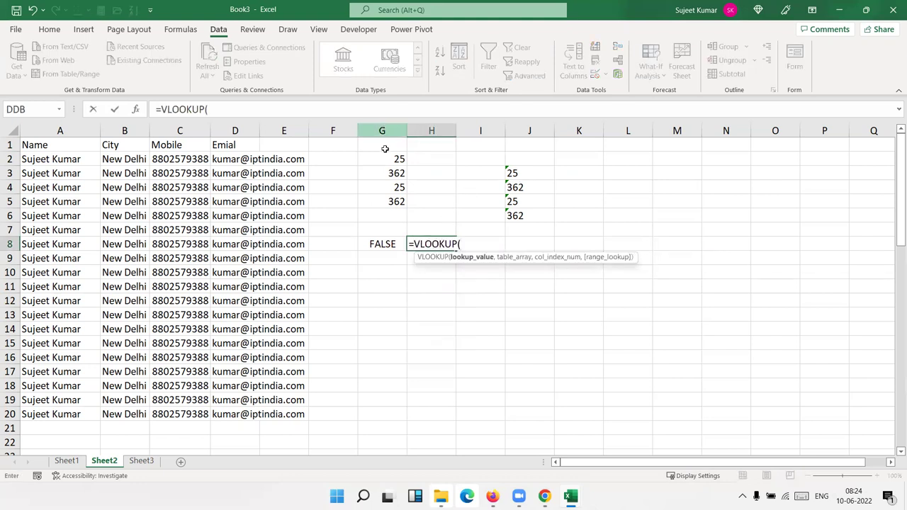
{"action": "left_click", "coordinate": [386, 158]}
{"action": "type", "text": ","}
{"action": "mouse_move", "coordinate": [518, 172]}
{"action": "left_mouse_down"}
{"action": "mouse_move", "coordinate": [521, 229]}
{"action": "mouse_move", "coordinate": [523, 214]}
{"action": "left_mouse_up"}
{"action": "type", "text": ",1,0"}
{"action": "key", "text": "ctrl+Return"}
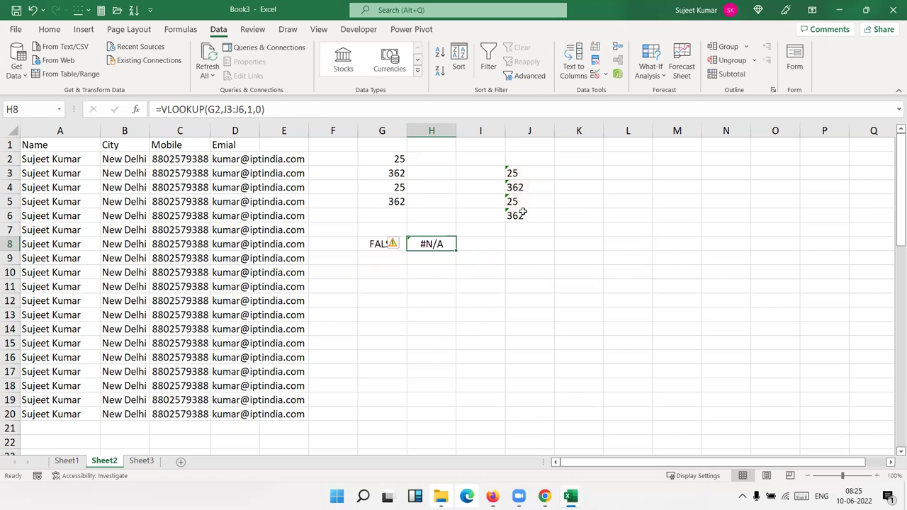
{"action": "left_click_drag", "start_coordinate": [382, 244], "coordinate": [431, 244]}
{"action": "key", "text": "Delete"}
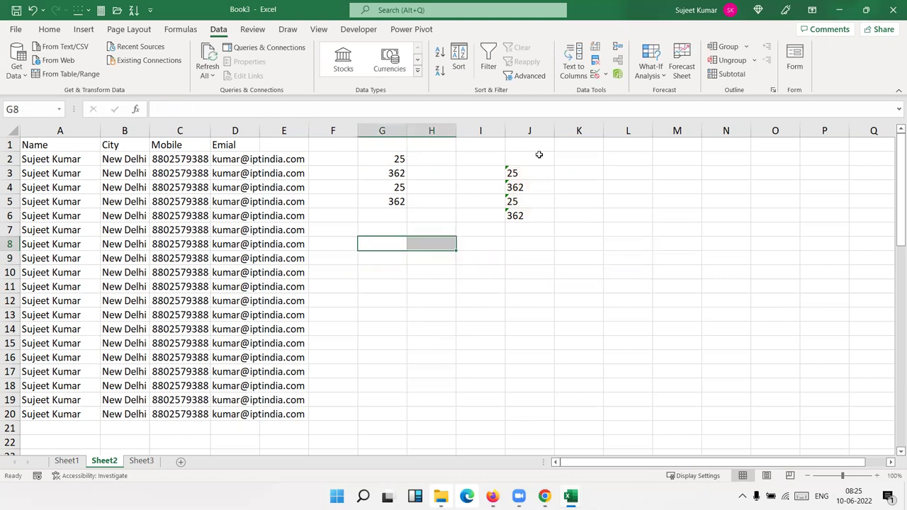
Ignore the number-stored-as-text warnings on J3:J6.
{"action": "left_click", "coordinate": [537, 157]}
{"action": "left_click", "coordinate": [535, 170]}
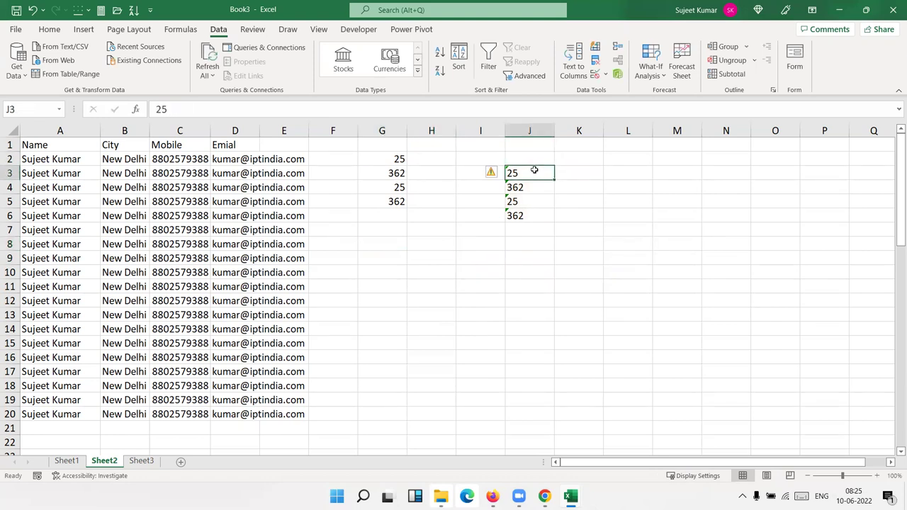
{"action": "left_click", "coordinate": [492, 173]}
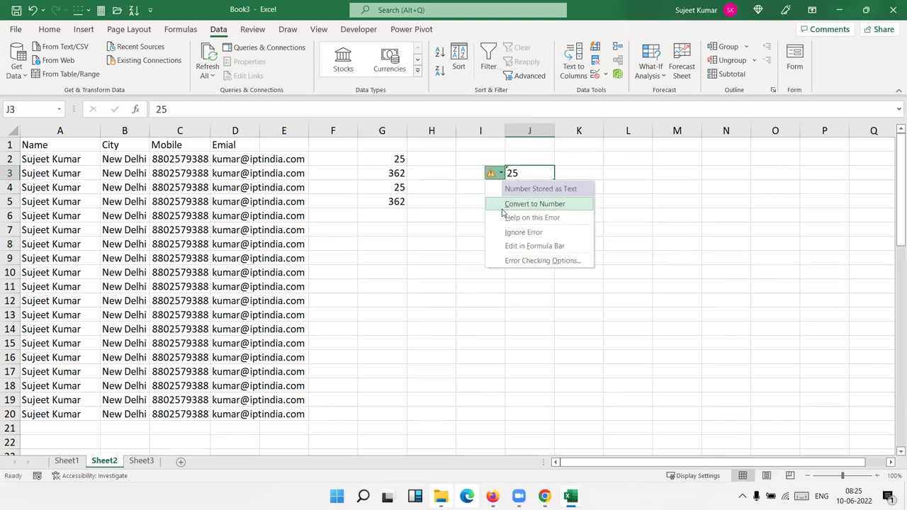
{"action": "left_click", "coordinate": [448, 248]}
{"action": "left_click_drag", "start_coordinate": [516, 217], "coordinate": [525, 173]}
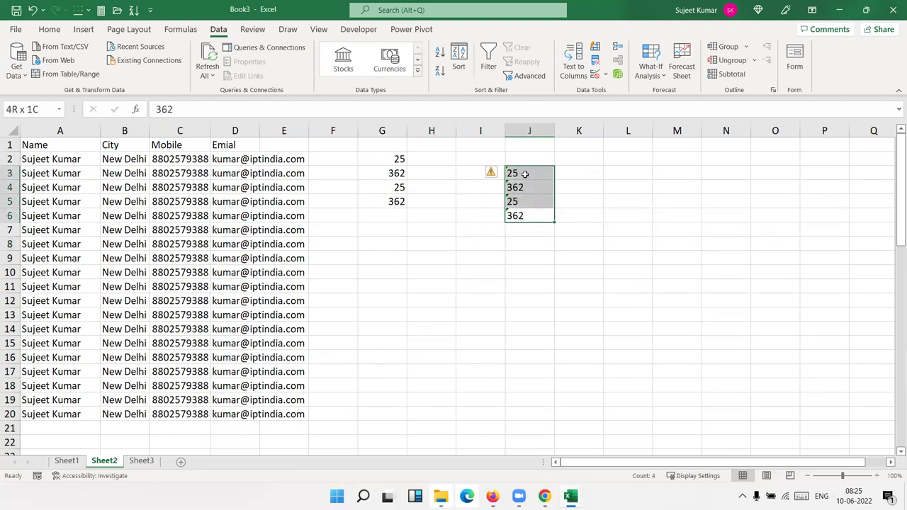
{"action": "left_click", "coordinate": [494, 173]}
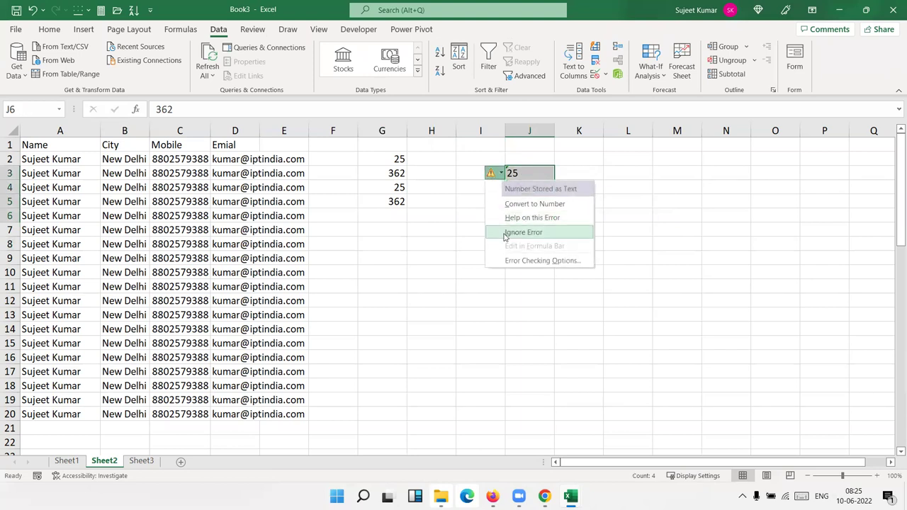
{"action": "left_click", "coordinate": [506, 234]}
{"action": "left_click", "coordinate": [471, 186]}
{"action": "left_click", "coordinate": [521, 176]}
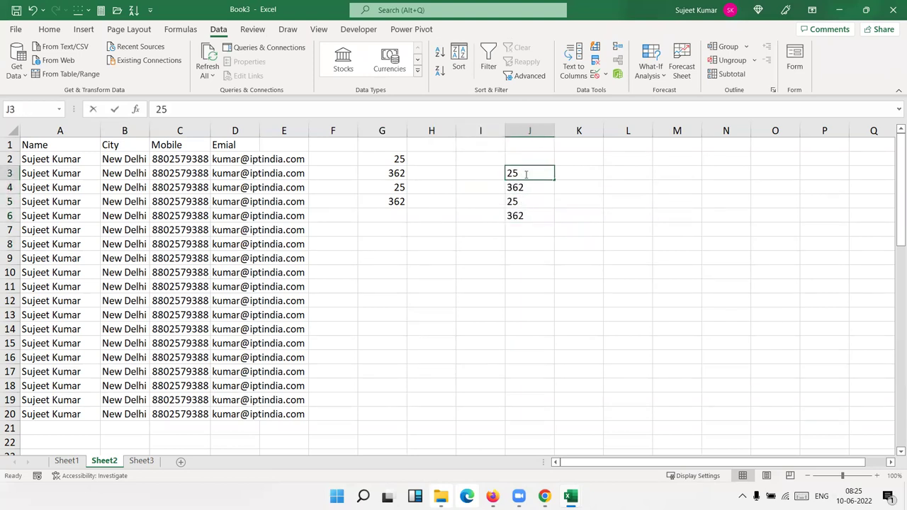
{"action": "key", "text": "Return"}
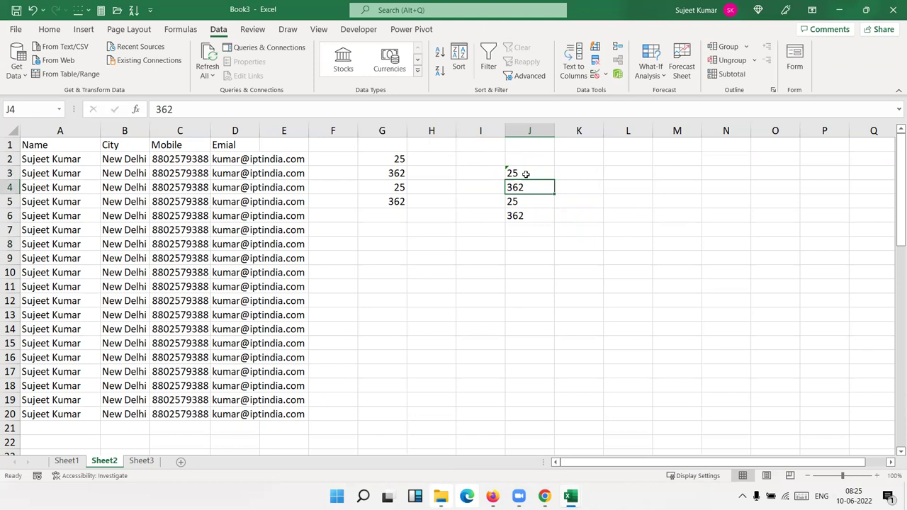
Change the number format of J3:J6 to General.
{"action": "left_click_drag", "start_coordinate": [525, 175], "coordinate": [537, 213]}
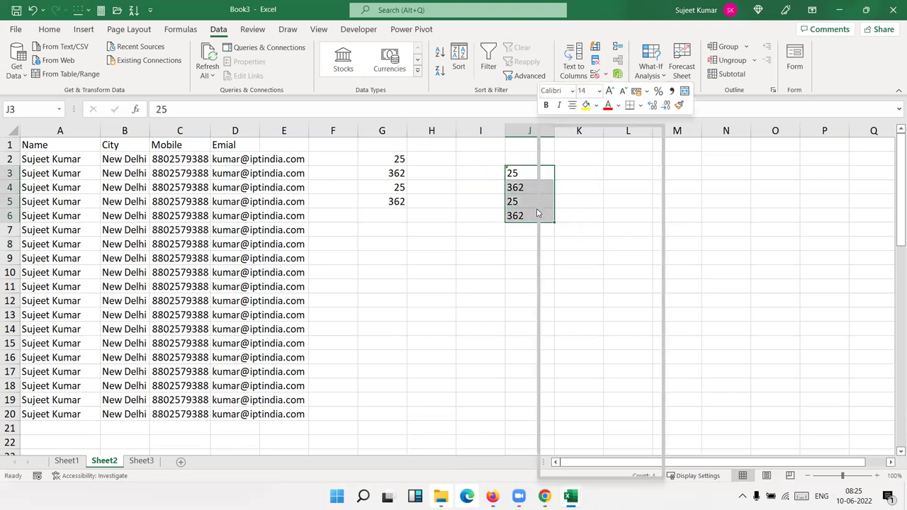
{"action": "left_click", "coordinate": [574, 419]}
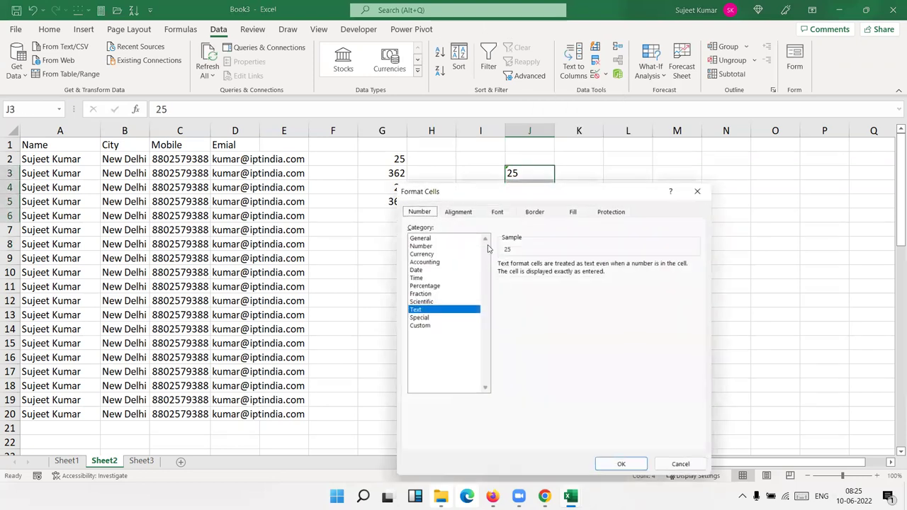
{"action": "left_click", "coordinate": [438, 238]}
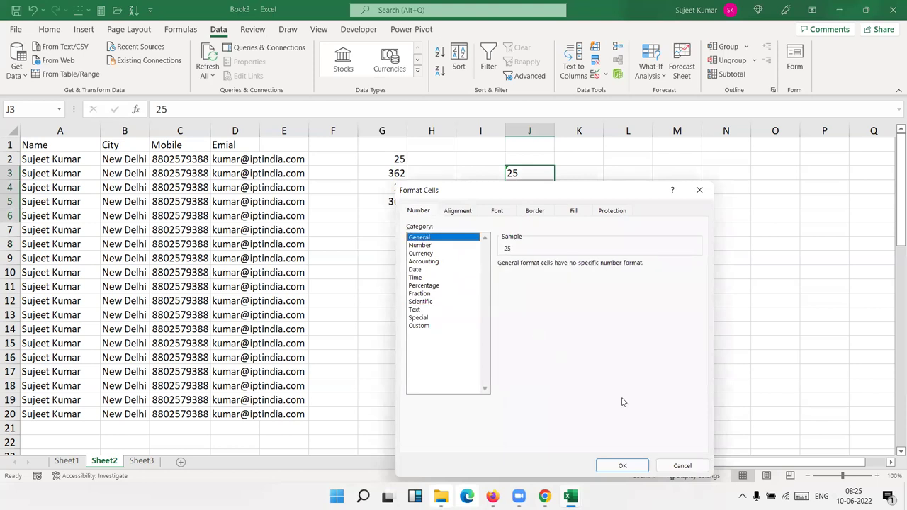
{"action": "left_click", "coordinate": [624, 465]}
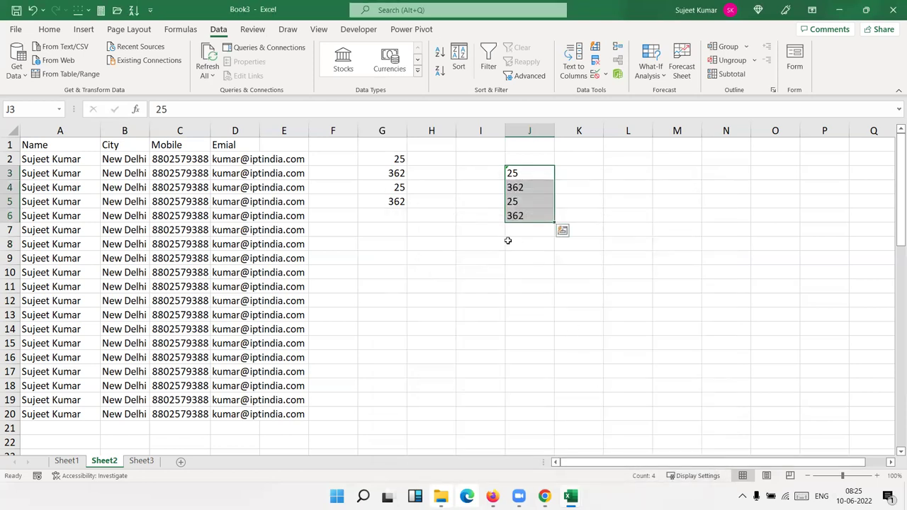
{"action": "right_click", "coordinate": [530, 182]}
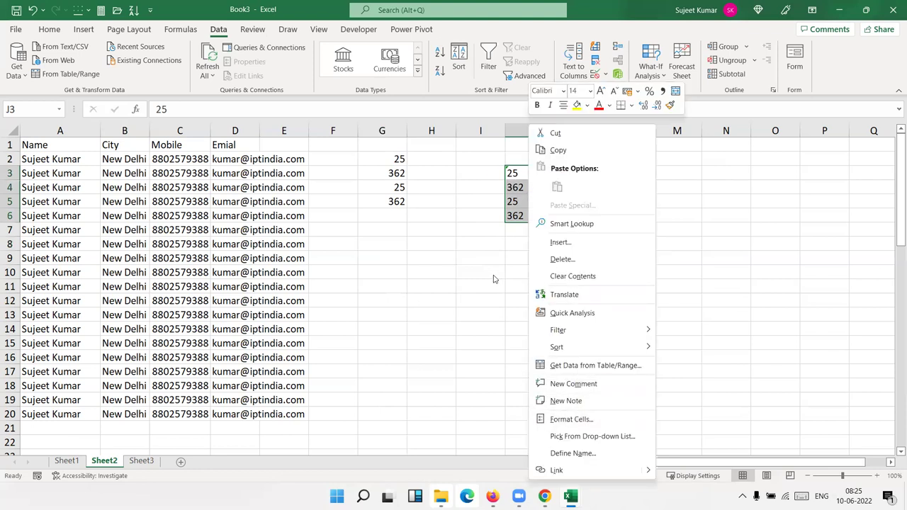
{"action": "left_click", "coordinate": [517, 208]}
{"action": "left_click", "coordinate": [516, 206]}
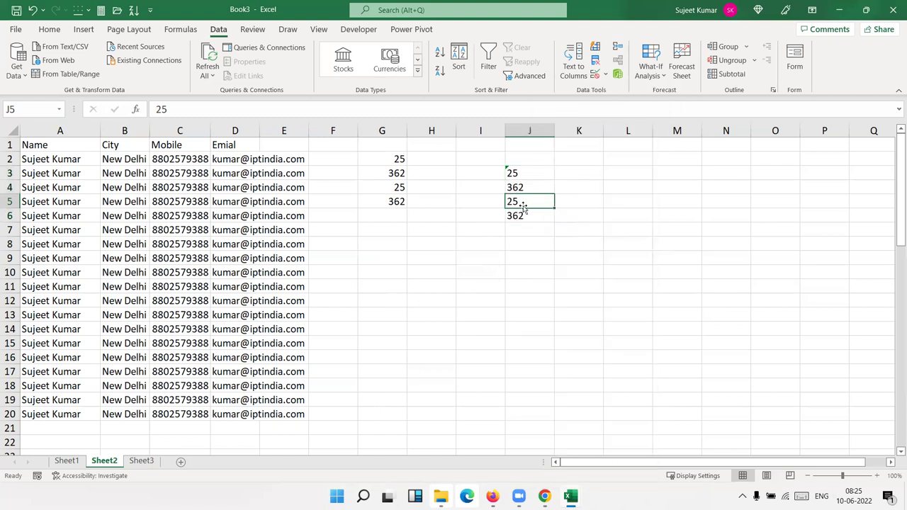
{"action": "type", "text": "60"}
{"action": "key", "text": "Return"}
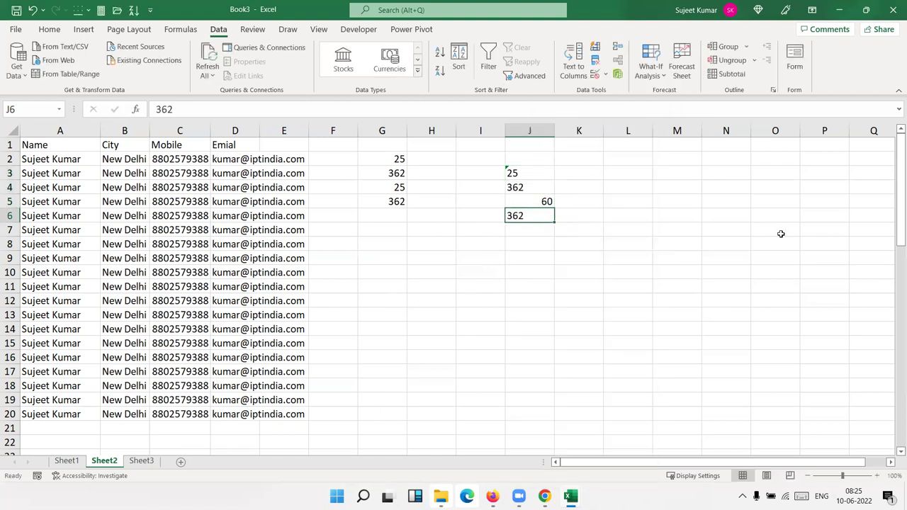
{"action": "key", "text": "ctrl+z"}
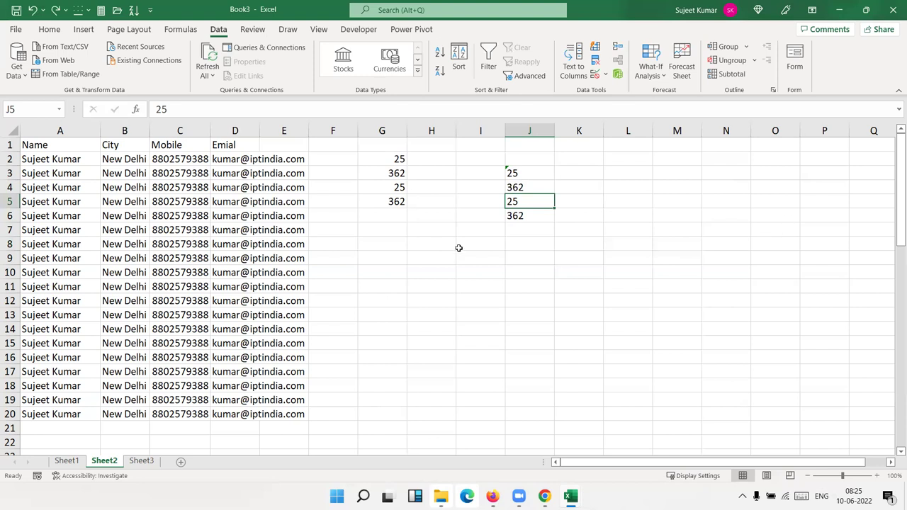
{"action": "left_click_drag", "start_coordinate": [530, 176], "coordinate": [530, 216]}
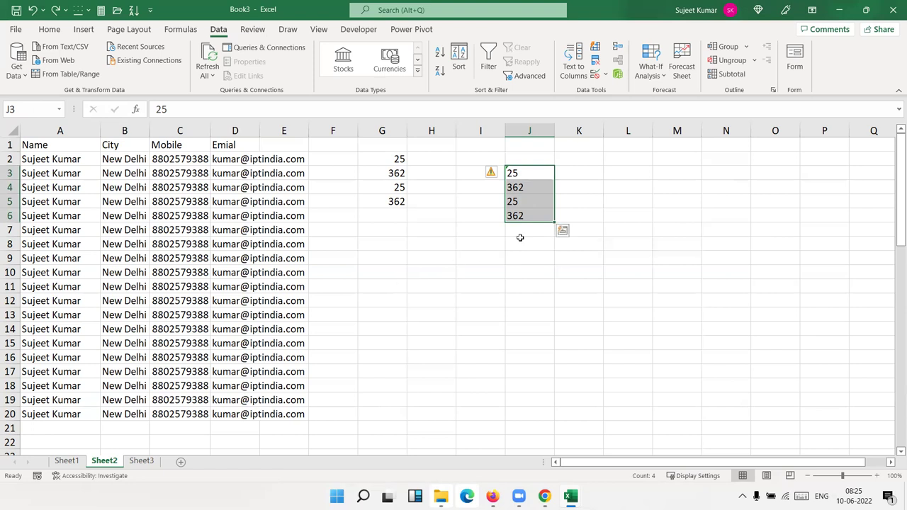
Try =VALUE(J3) in K3 filled down to K6, then undo it.
{"action": "left_click", "coordinate": [572, 169]}
{"action": "type", "text": "="}
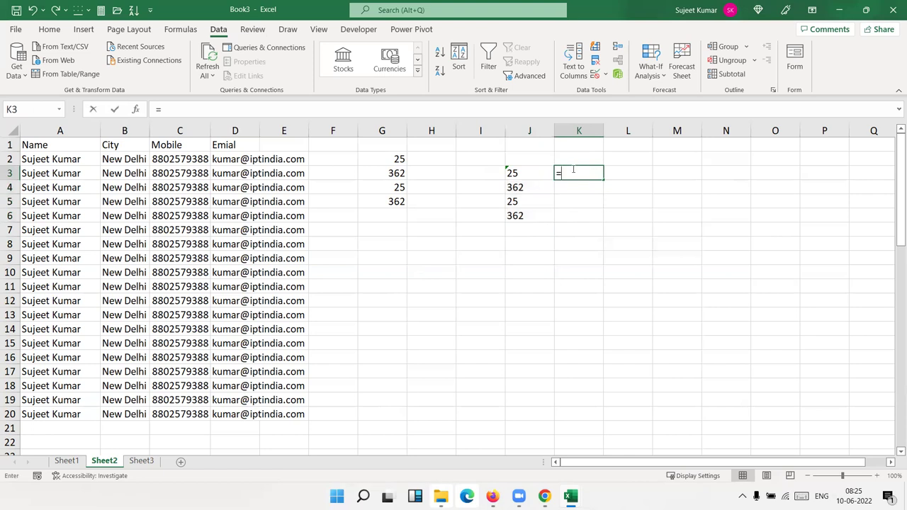
{"action": "type", "text": "vl"}
{"action": "key", "text": "BackSpace"}
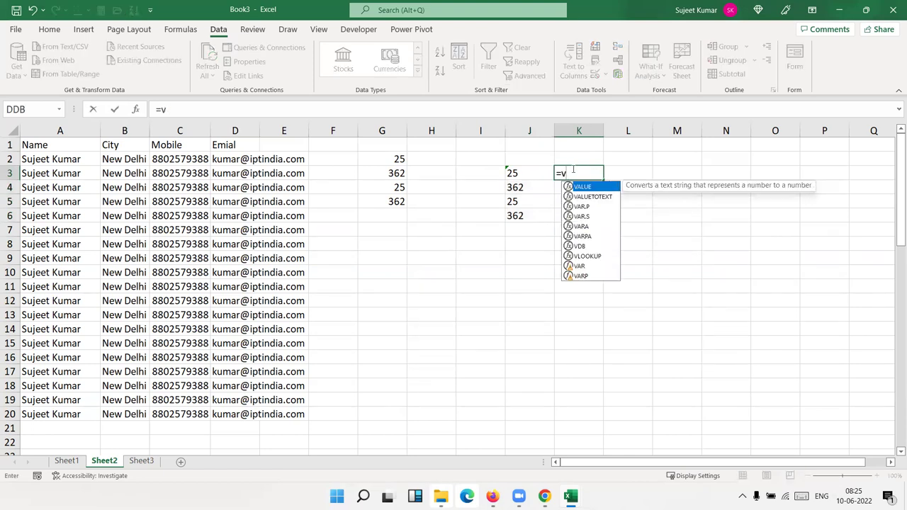
{"action": "key", "text": "Tab"}
{"action": "key", "text": "Left"}
{"action": "type", "text": ")"}
{"action": "key", "text": "Return"}
{"action": "left_click", "coordinate": [572, 169]}
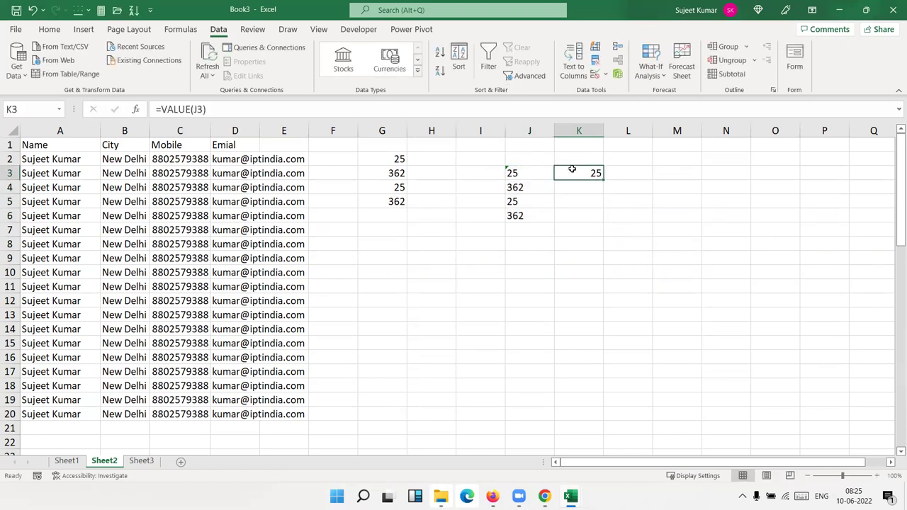
{"action": "key", "text": "shift+Down"}
{"action": "key", "text": "shift+Down"}
{"action": "key", "text": "shift+Down"}
{"action": "key", "text": "ctrl+d"}
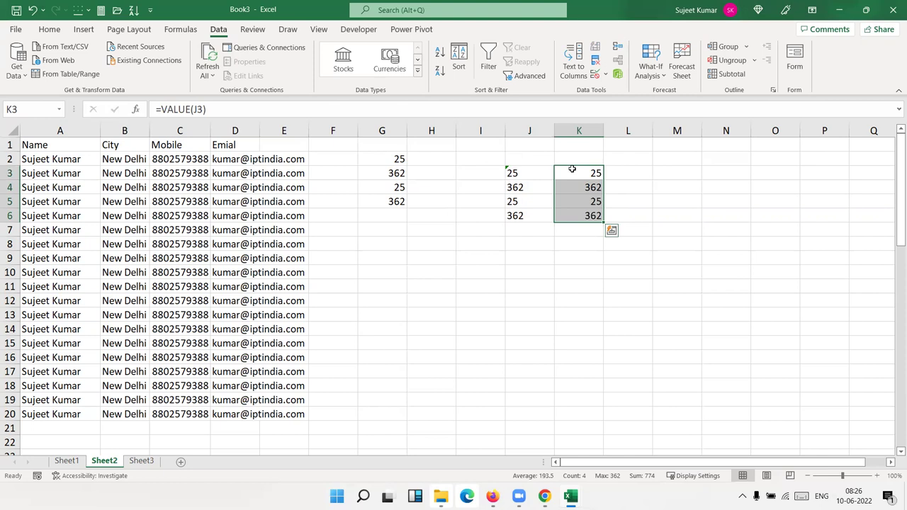
{"action": "key", "text": "ctrl+z"}
{"action": "key", "text": "ctrl+z"}
{"action": "key", "text": "Left"}
Run Text to Columns on J3:J6 to convert them to numbers.
{"action": "key", "text": "shift+Down"}
{"action": "key", "text": "shift+Down"}
{"action": "key", "text": "shift+Down"}
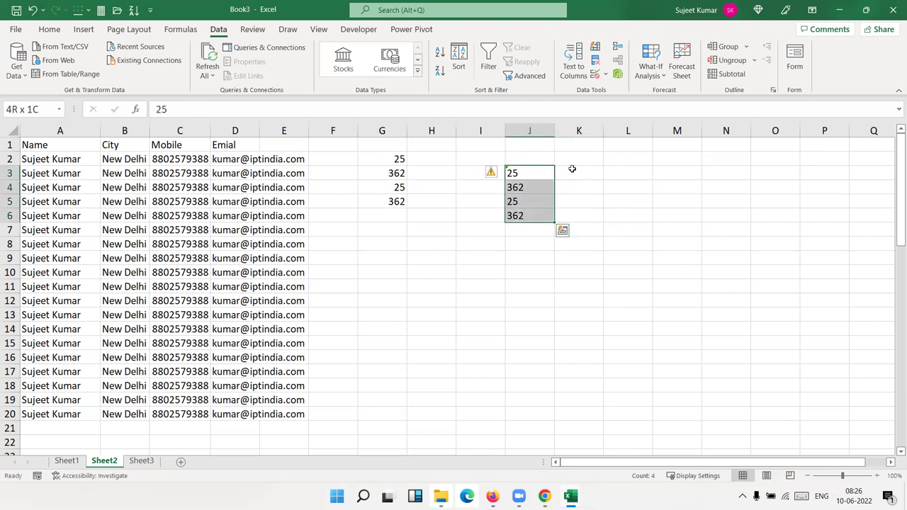
{"action": "left_click", "coordinate": [574, 59]}
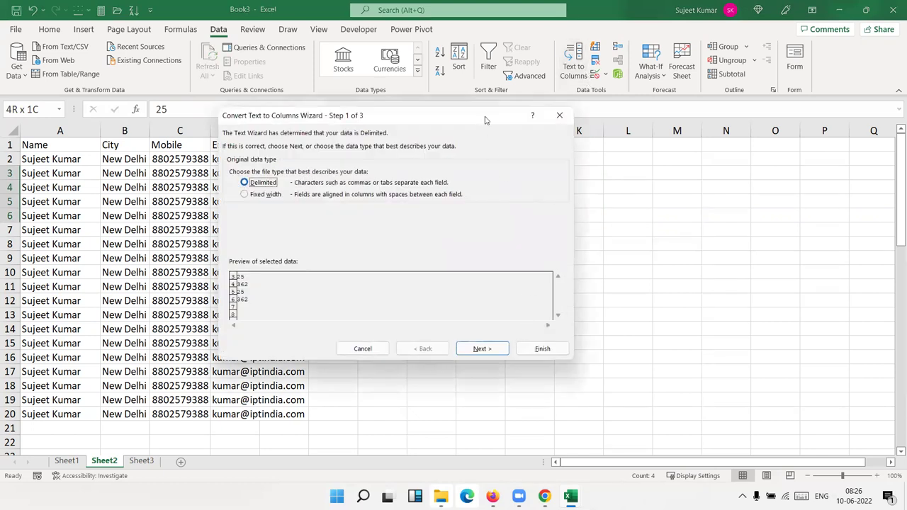
{"action": "left_click_drag", "start_coordinate": [485, 120], "coordinate": [329, 148]}
{"action": "left_click", "coordinate": [404, 374]}
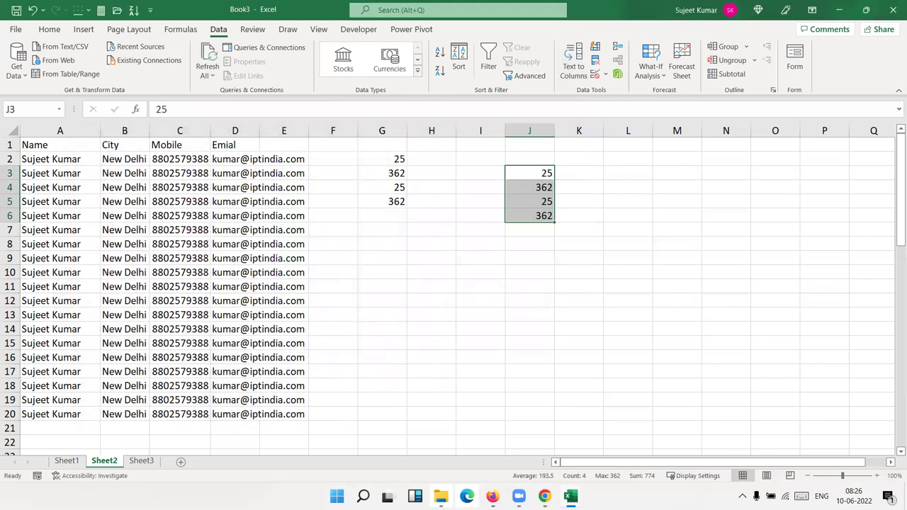
Enter the text date 10.06.2022 in N3.
{"action": "left_click", "coordinate": [890, 462]}
{"action": "left_click", "coordinate": [891, 462]}
{"action": "left_click", "coordinate": [890, 462]}
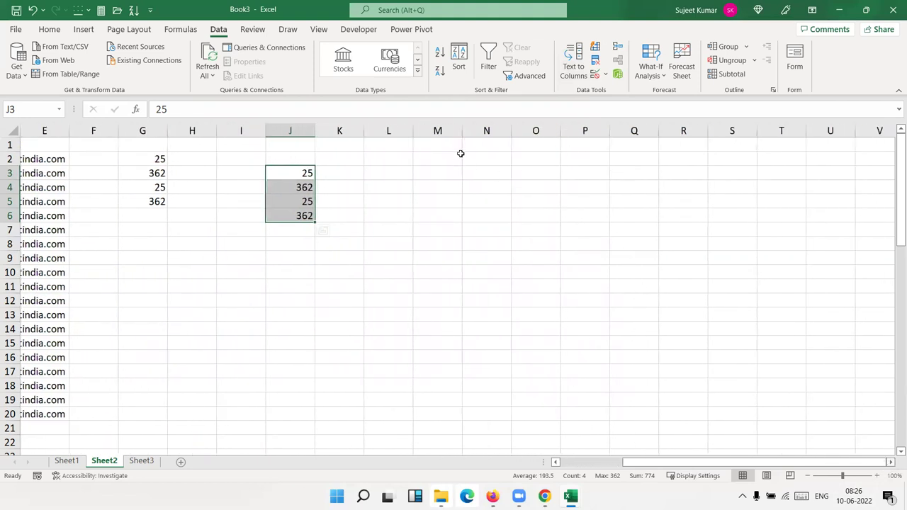
{"action": "left_click", "coordinate": [458, 145]}
{"action": "left_click", "coordinate": [486, 168]}
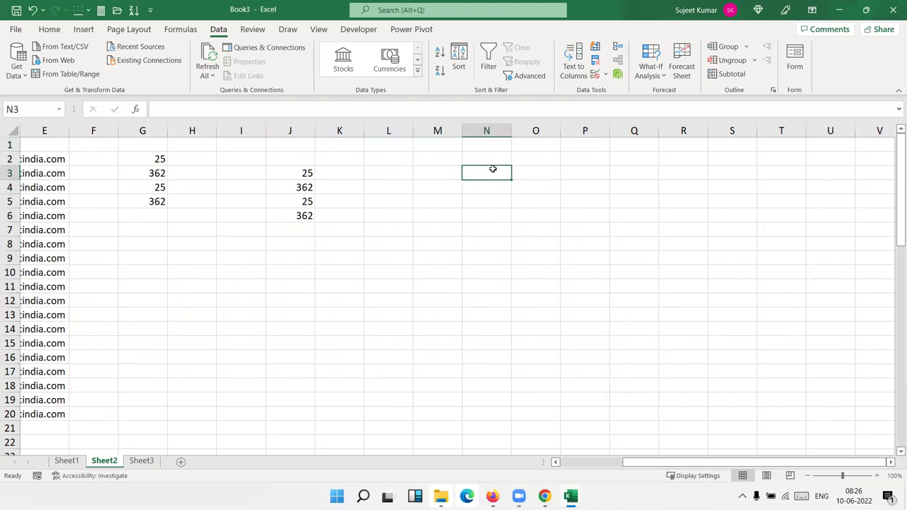
{"action": "type", "text": "10.06.2022"}
{"action": "key", "text": "Return"}
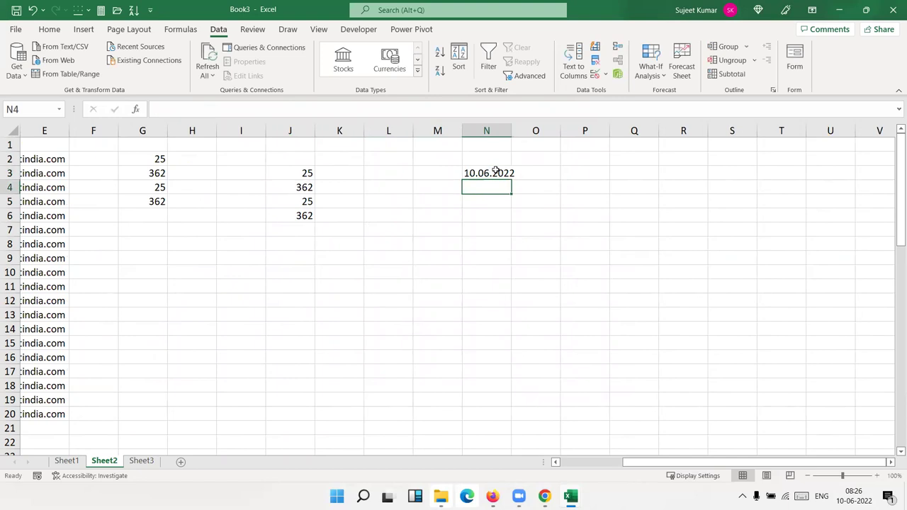
Fill 10.06.2022 down to N12 and autofit column N.
{"action": "left_click", "coordinate": [496, 172]}
{"action": "key", "text": "shift+Down"}
{"action": "key", "text": "shift+Down"}
{"action": "key", "text": "shift+Down"}
{"action": "key", "text": "shift+Down"}
{"action": "key", "text": "shift+Down"}
{"action": "key", "text": "shift+Down"}
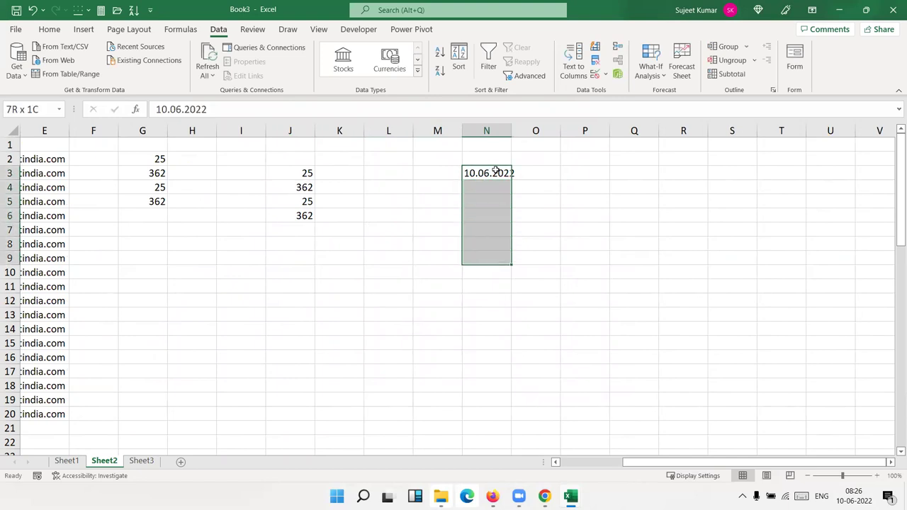
{"action": "key", "text": "shift+Down"}
{"action": "key", "text": "shift+Down"}
{"action": "key", "text": "shift+Down"}
{"action": "key", "text": "ctrl+d"}
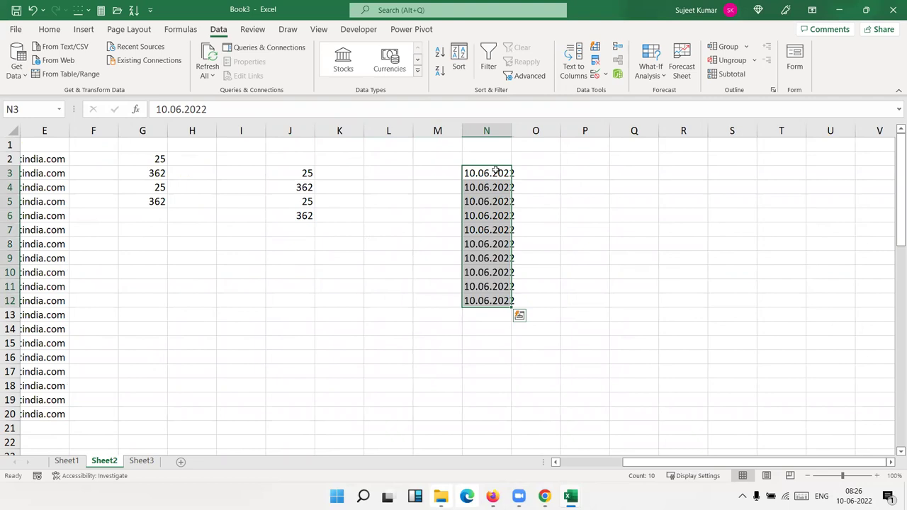
{"action": "double_click", "coordinate": [512, 130]}
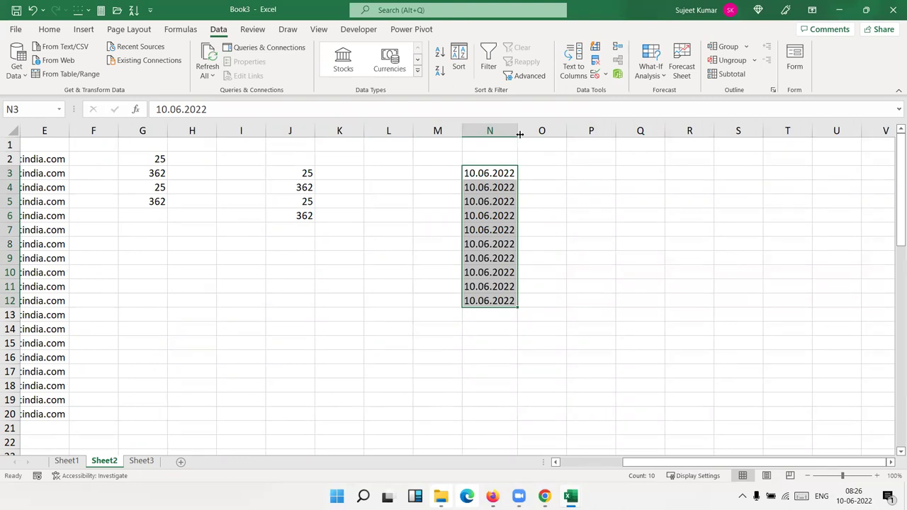
{"action": "left_click", "coordinate": [574, 67]}
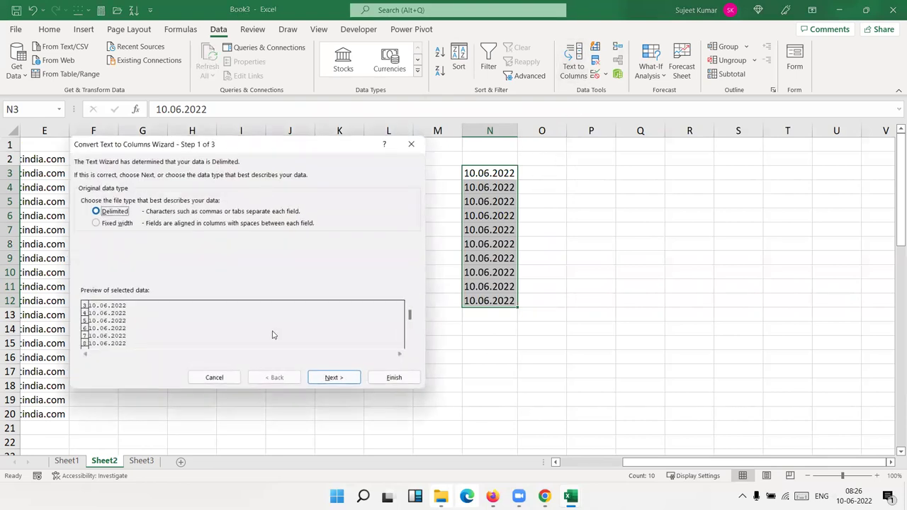
{"action": "left_click", "coordinate": [327, 380]}
{"action": "left_click", "coordinate": [327, 380]}
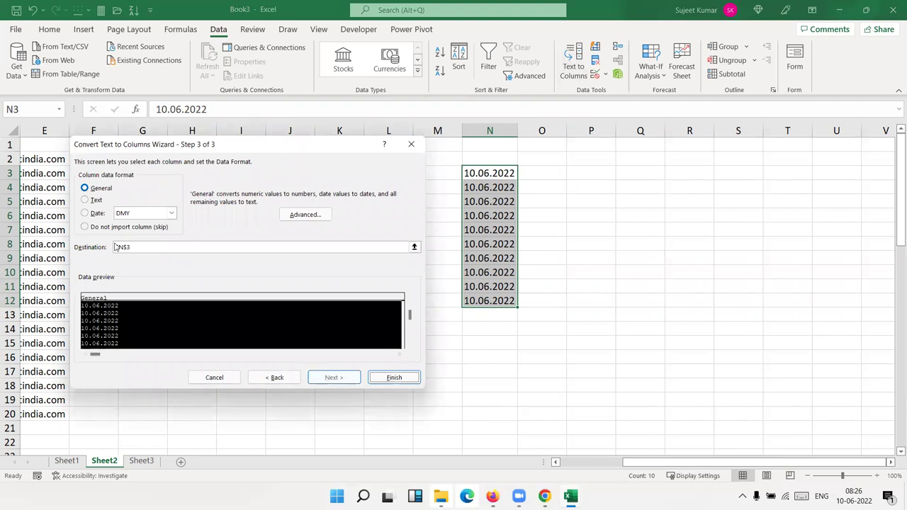
{"action": "left_click", "coordinate": [141, 214]}
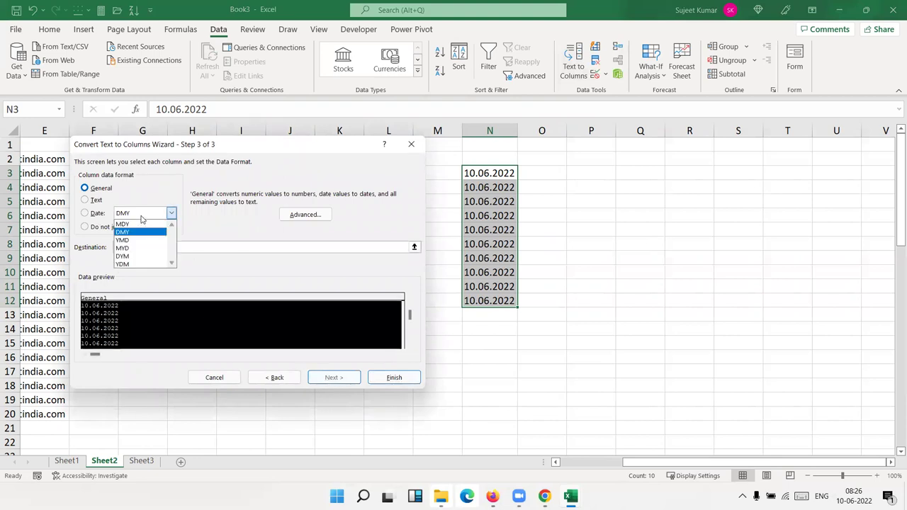
{"action": "left_click", "coordinate": [136, 225]}
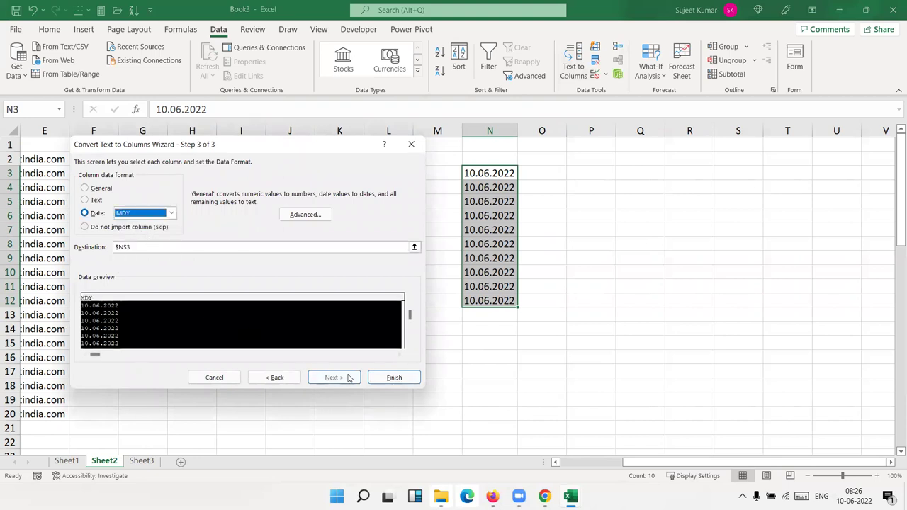
{"action": "left_click", "coordinate": [389, 380]}
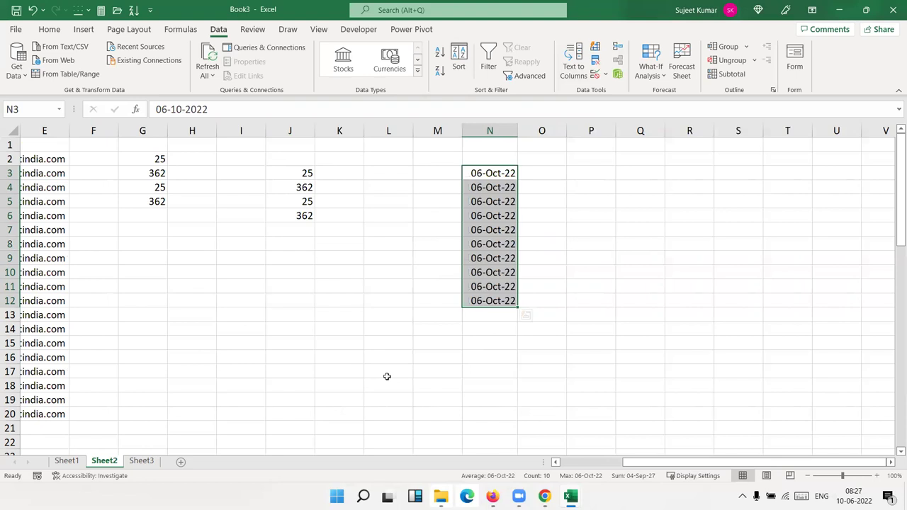
{"action": "key", "text": "ctrl+z"}
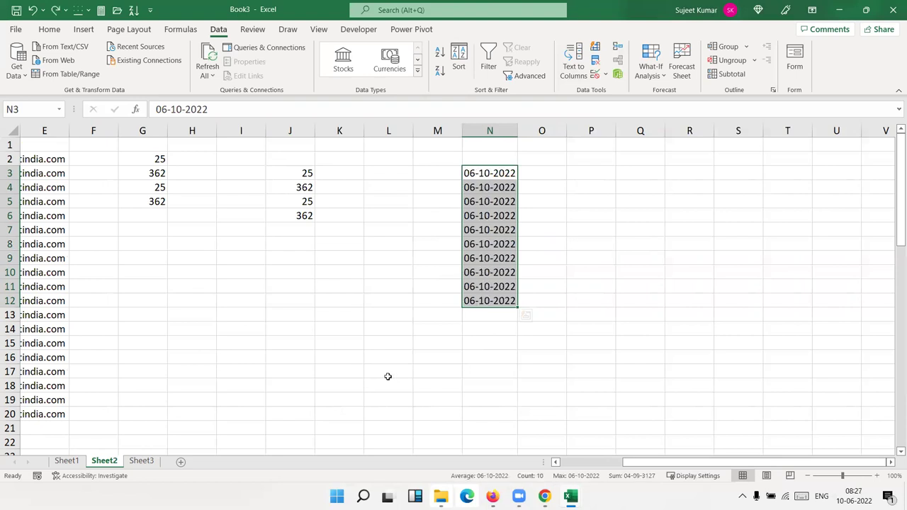
{"action": "key", "text": "ctrl+z"}
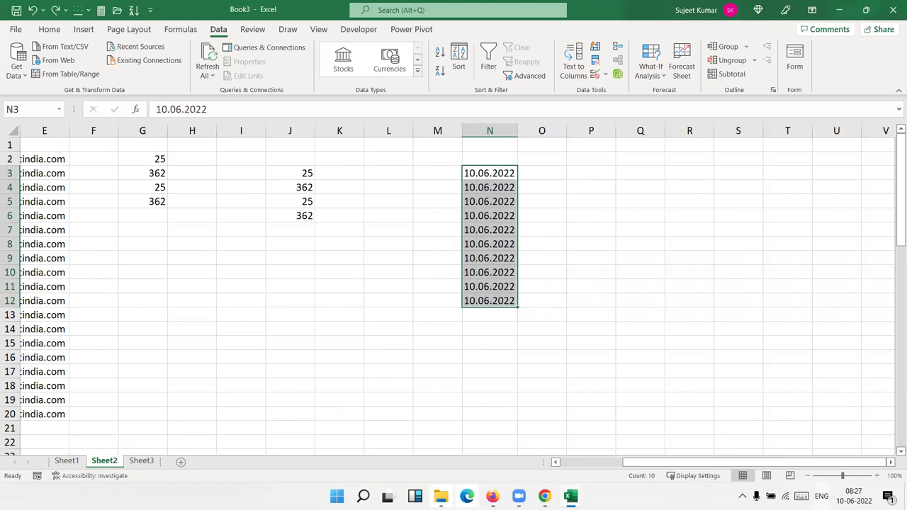
{"action": "mouse_move", "coordinate": [854, 496]}
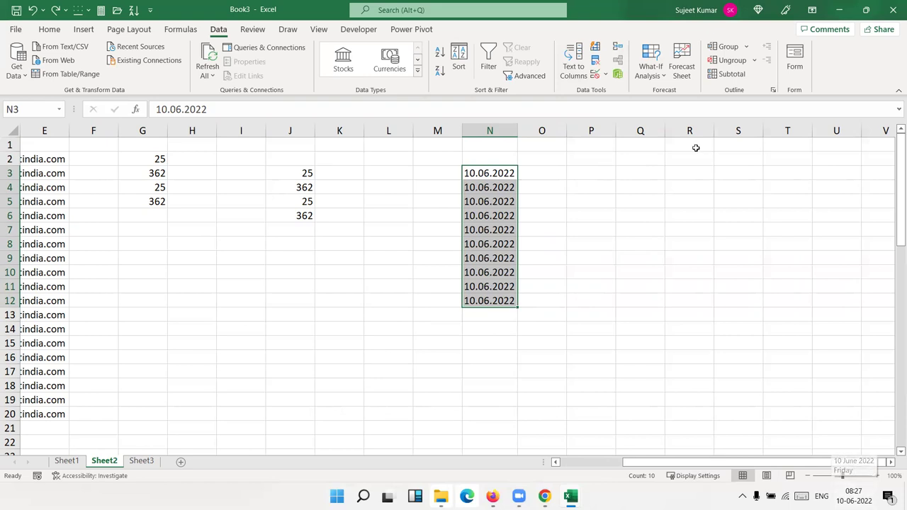
{"action": "left_click", "coordinate": [574, 67]}
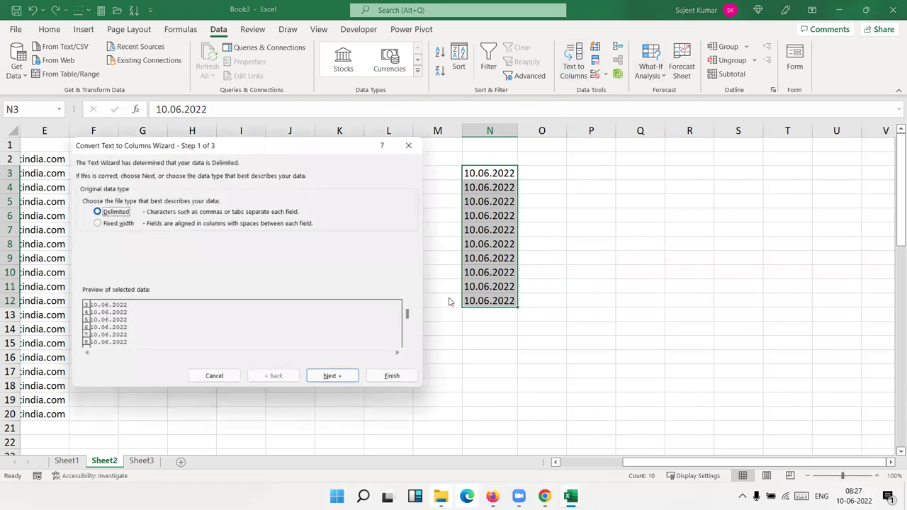
{"action": "left_click", "coordinate": [329, 378]}
{"action": "left_click", "coordinate": [329, 379]}
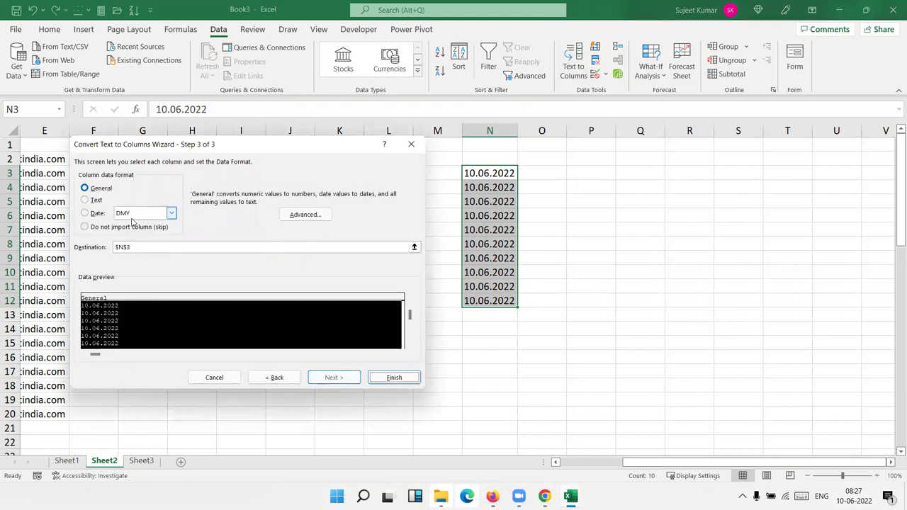
{"action": "mouse_move", "coordinate": [854, 497]}
{"action": "left_click", "coordinate": [169, 215]}
{"action": "left_click", "coordinate": [167, 216]}
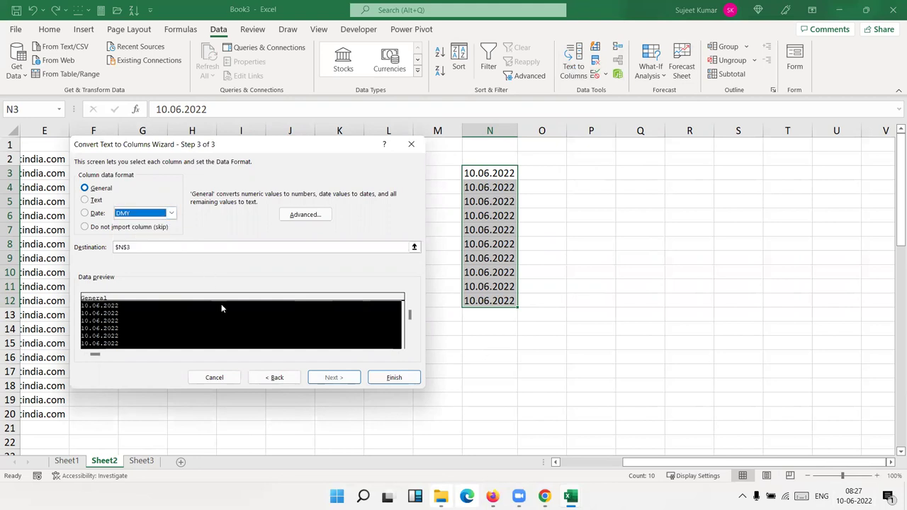
{"action": "left_click", "coordinate": [396, 382]}
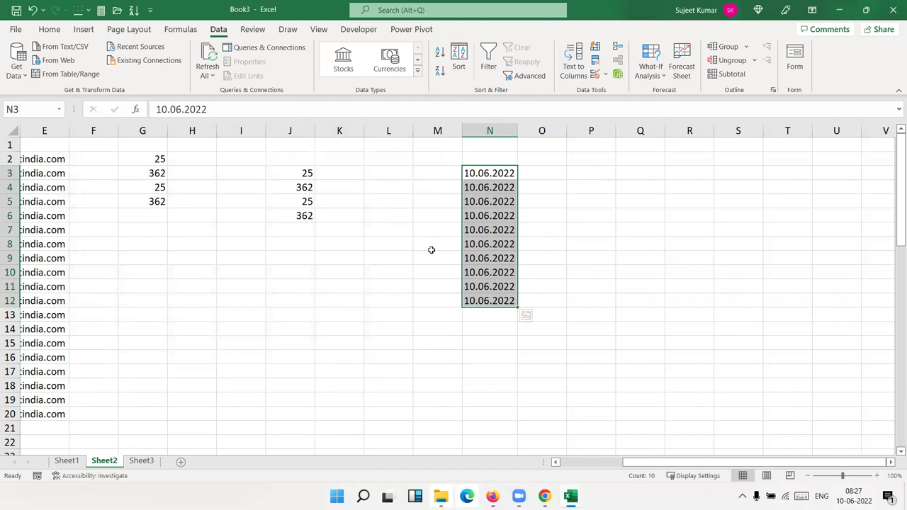
Run Text to Columns on column N with the MDY date order.
{"action": "left_click", "coordinate": [574, 68]}
{"action": "left_click", "coordinate": [342, 378]}
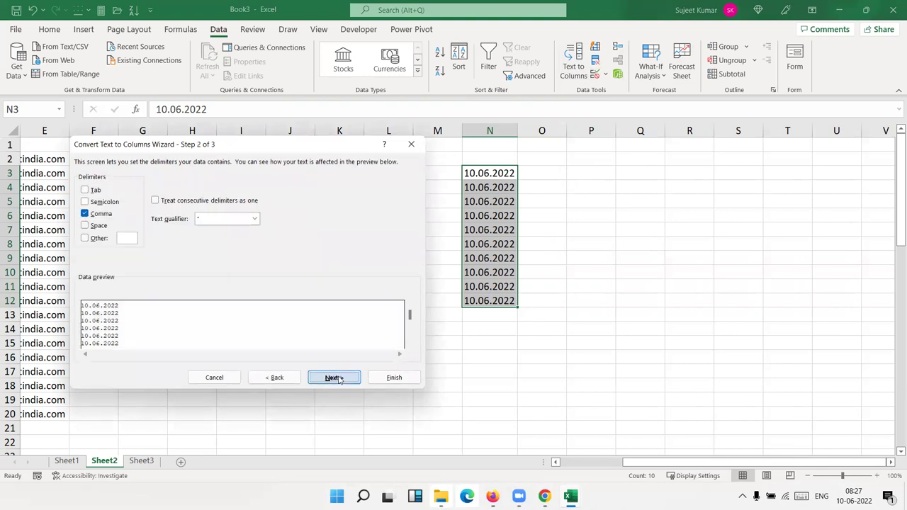
{"action": "left_click", "coordinate": [333, 378]}
{"action": "left_click", "coordinate": [132, 214]}
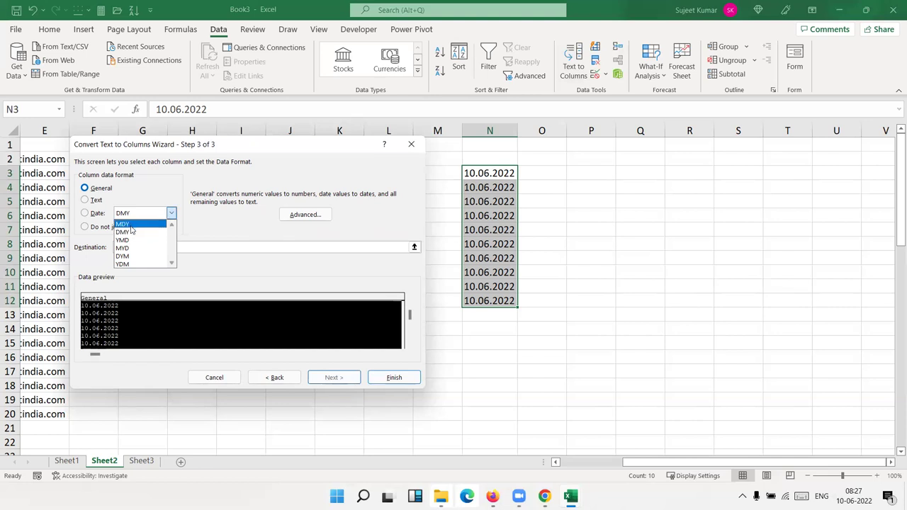
{"action": "left_click", "coordinate": [130, 225]}
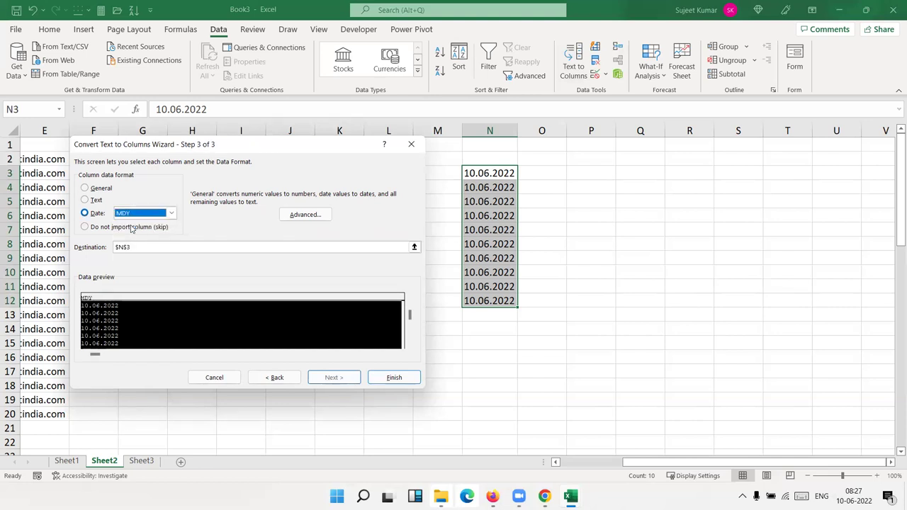
{"action": "left_click", "coordinate": [412, 378]}
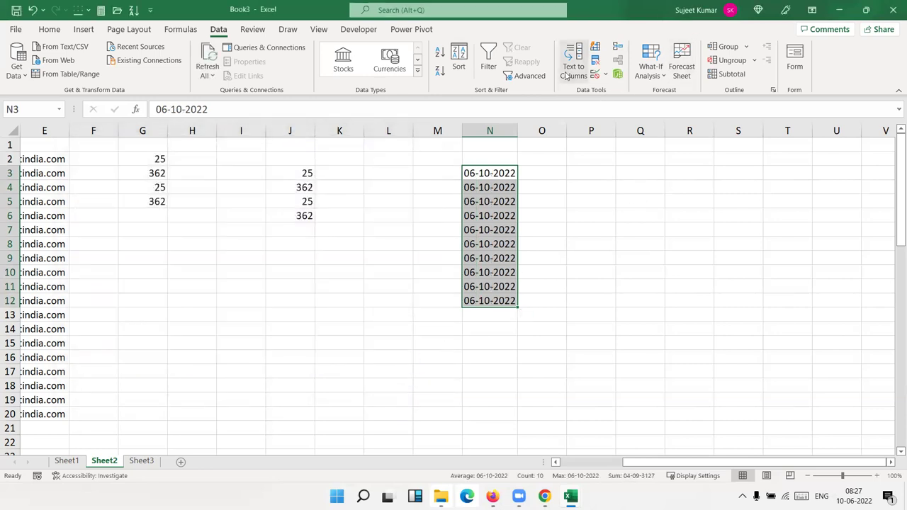
Run Text to Columns on column N with the DMY date order instead.
{"action": "left_click", "coordinate": [574, 61]}
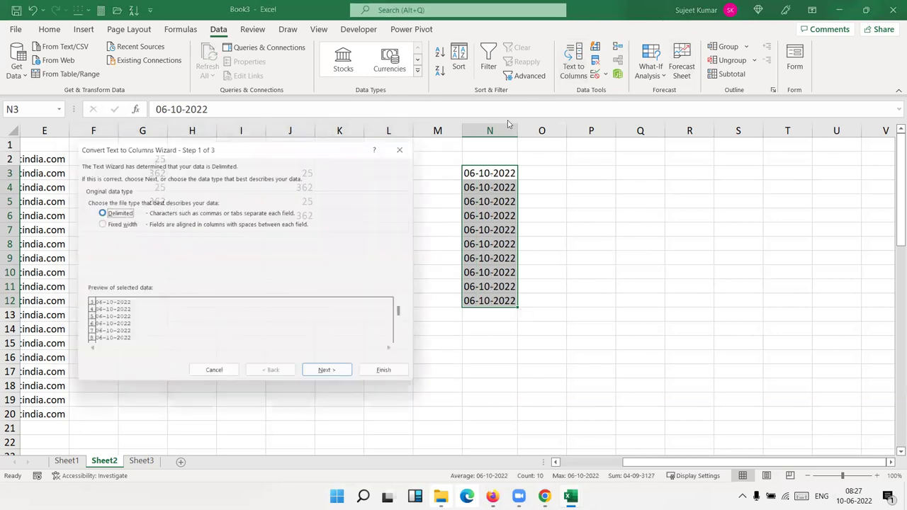
{"action": "left_click", "coordinate": [332, 378]}
{"action": "left_click", "coordinate": [332, 378]}
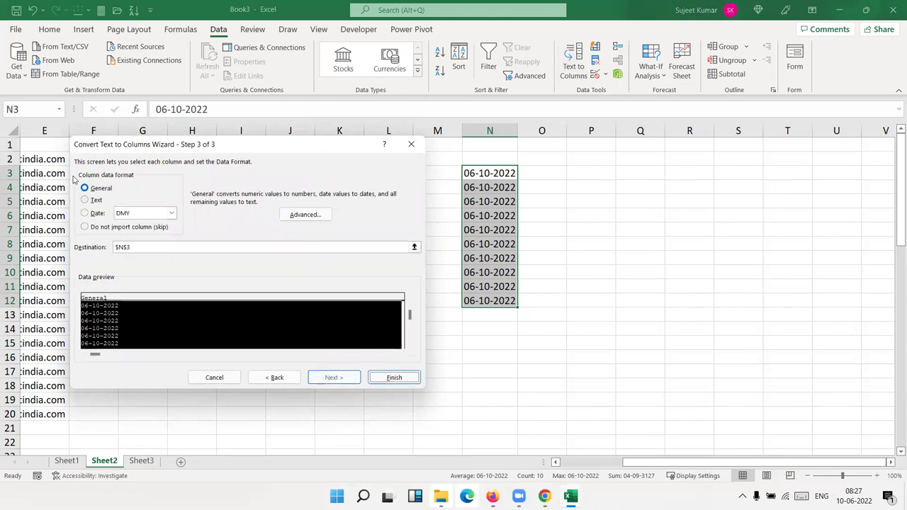
{"action": "left_click", "coordinate": [145, 214]}
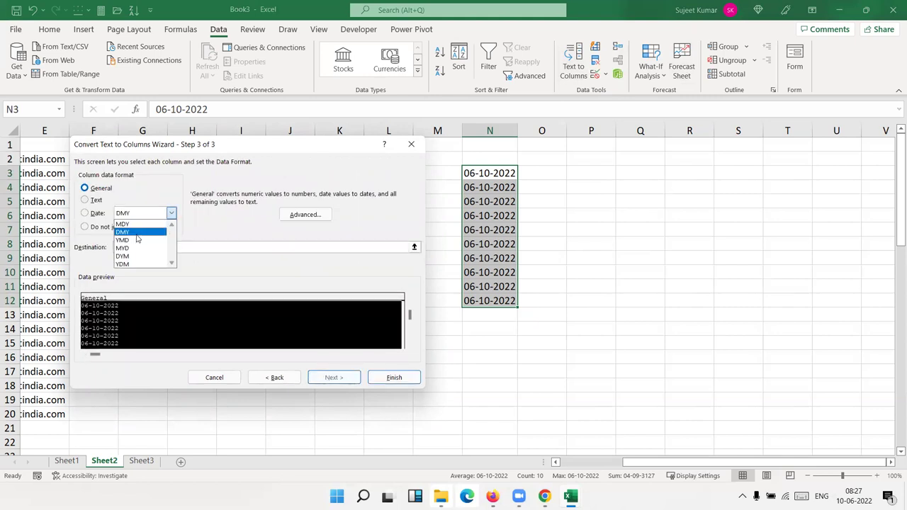
{"action": "left_click", "coordinate": [138, 233]}
{"action": "left_click", "coordinate": [378, 376]}
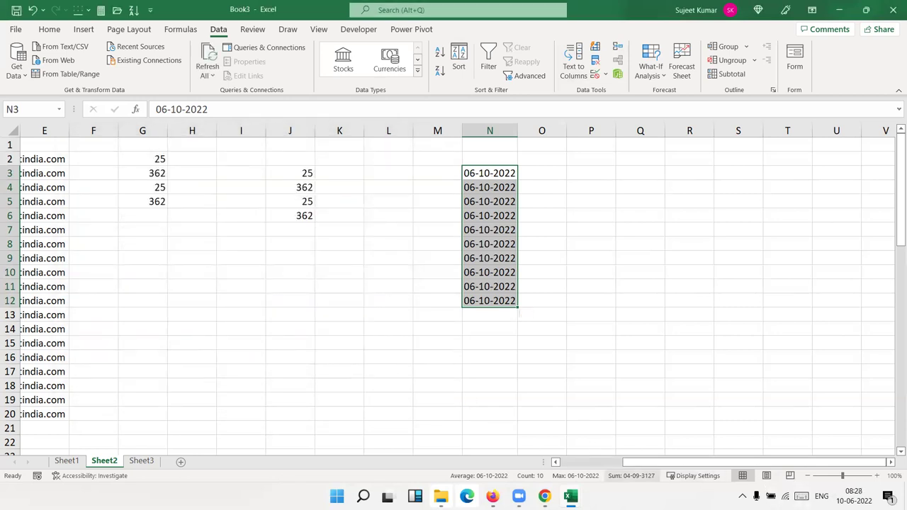
Convert column N again with MDY to get 10-06-2022, then apply the 10-Jun-22 date format.
{"action": "left_click", "coordinate": [560, 78]}
{"action": "left_click", "coordinate": [341, 378]}
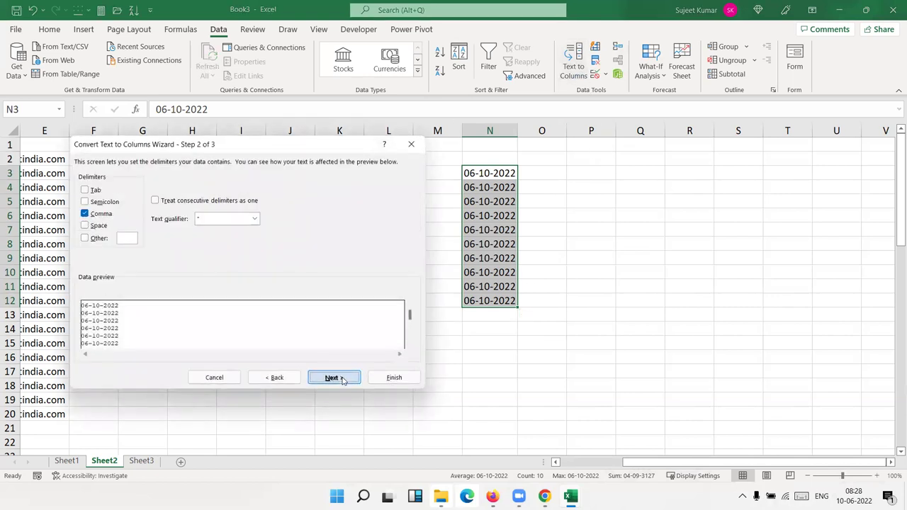
{"action": "left_click", "coordinate": [341, 378]}
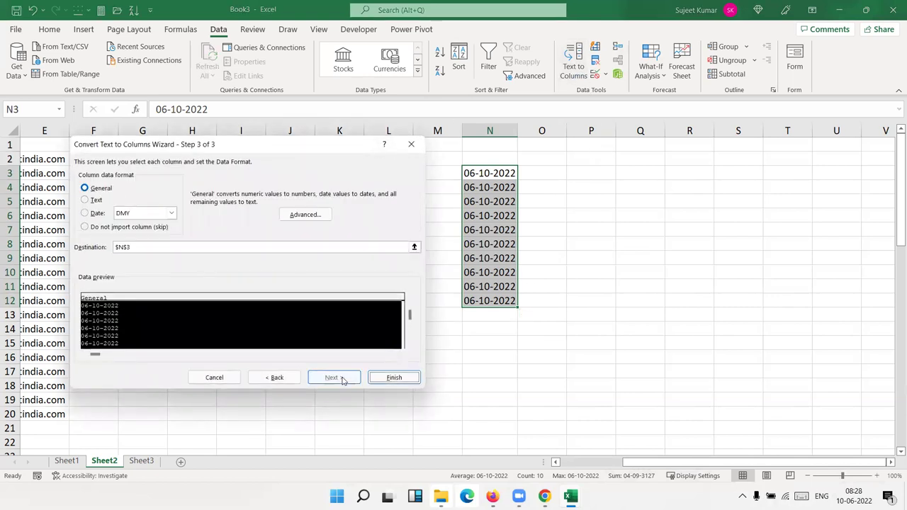
{"action": "left_click", "coordinate": [121, 214]}
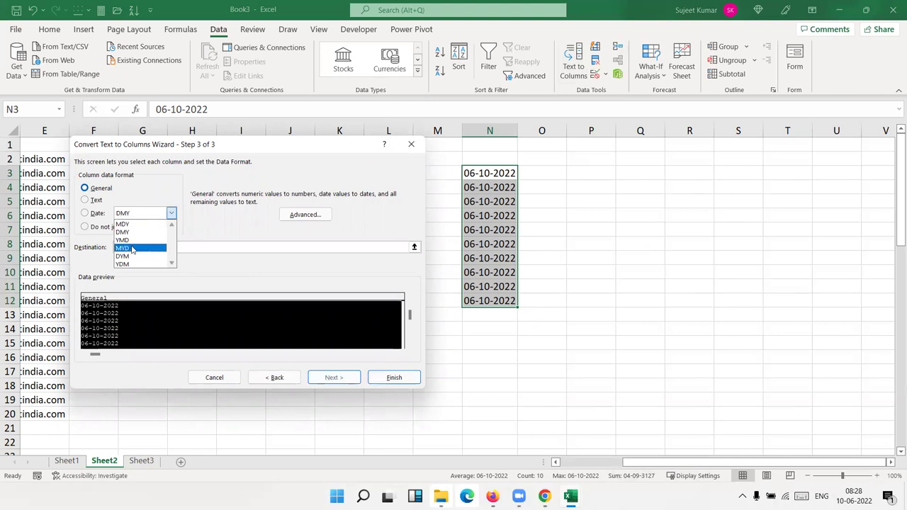
{"action": "left_click", "coordinate": [126, 224]}
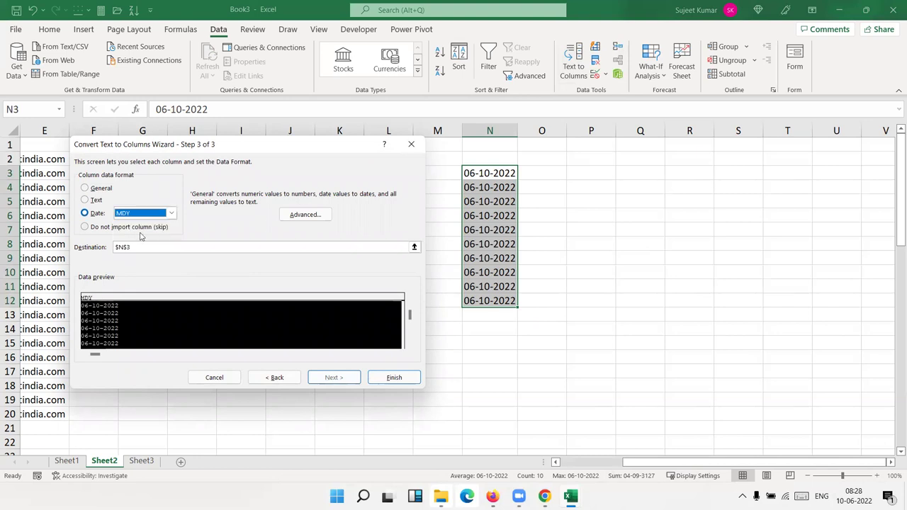
{"action": "left_click", "coordinate": [391, 377]}
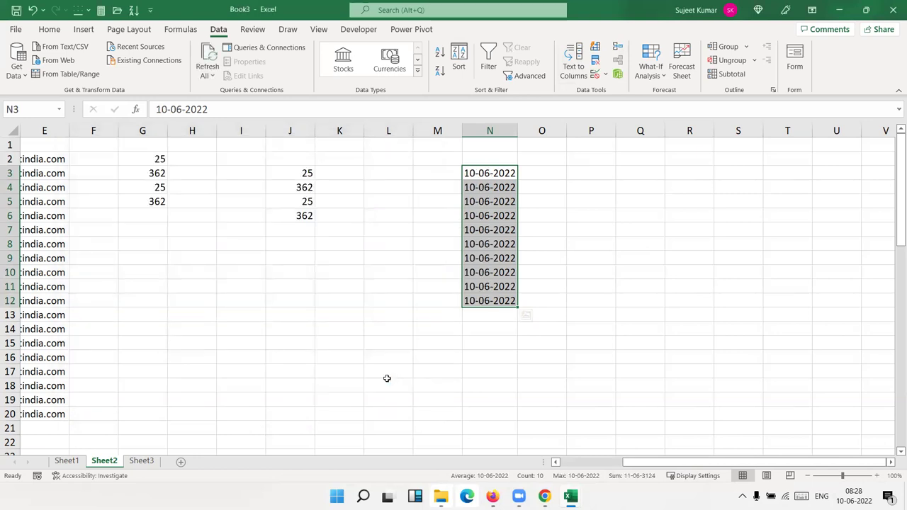
{"action": "key", "text": "ctrl+shift+3"}
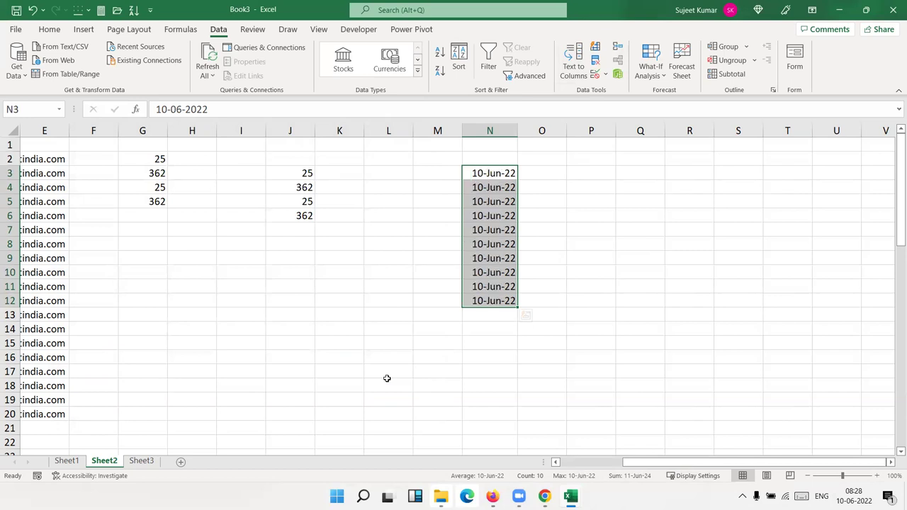
Undo the formatting and conversions to restore the original 10.06.2022 text.
{"action": "key", "text": "ctrl+z"}
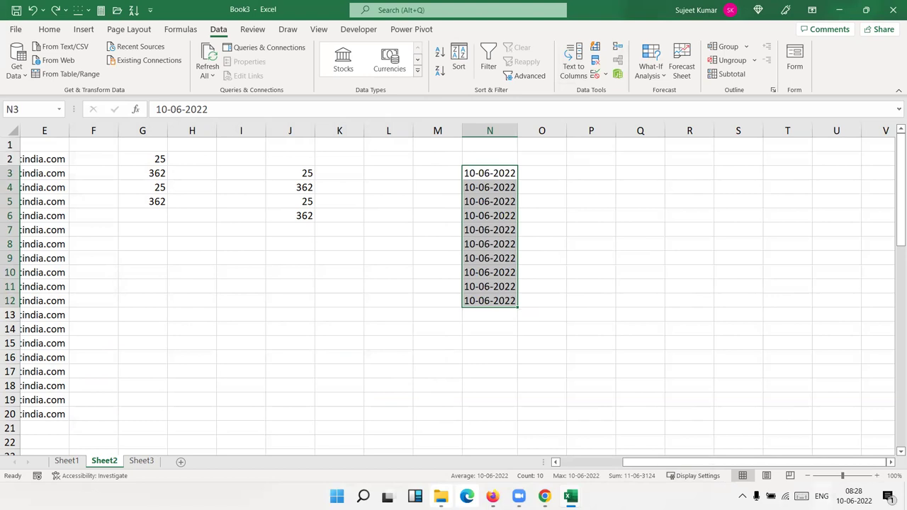
{"action": "mouse_move", "coordinate": [854, 496]}
{"action": "key", "text": "ctrl+z"}
{"action": "type", "text": "10.06.2022 10.06.2022 10.06.2022 10.06.2022 10.06.2022 10.06.2022 10.06.2022 10.06.2022 10.06.2022 10.06.2022"}
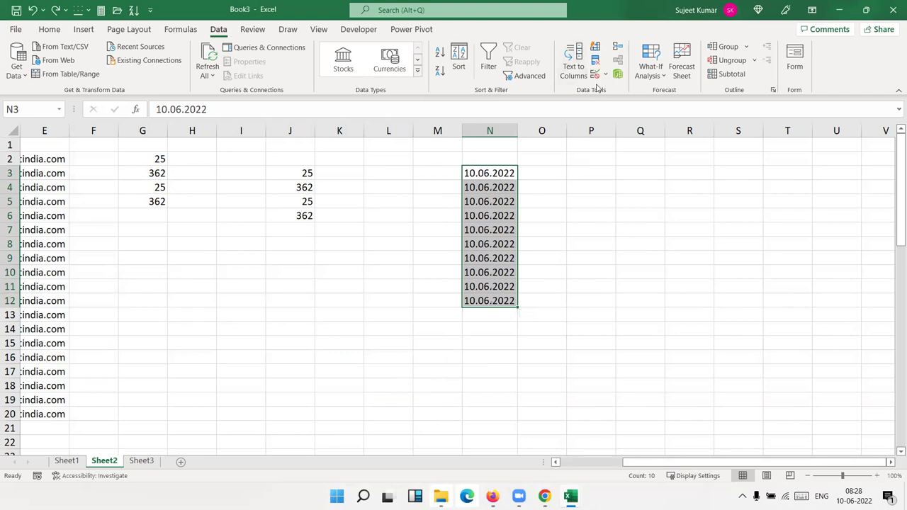
Convert N3:N12 through Text to Columns using the MDY date order.
{"action": "left_click", "coordinate": [332, 378]}
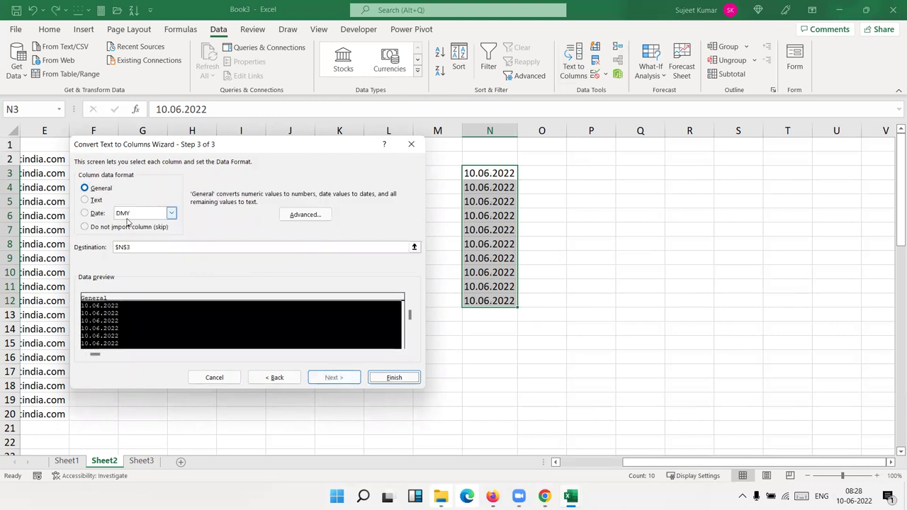
{"action": "left_click", "coordinate": [127, 217]}
{"action": "left_click", "coordinate": [127, 223]}
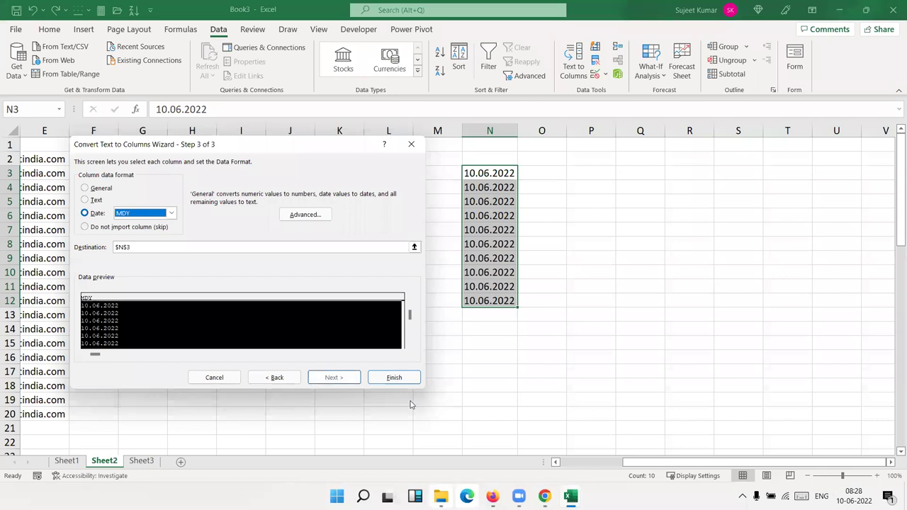
{"action": "left_click", "coordinate": [397, 379]}
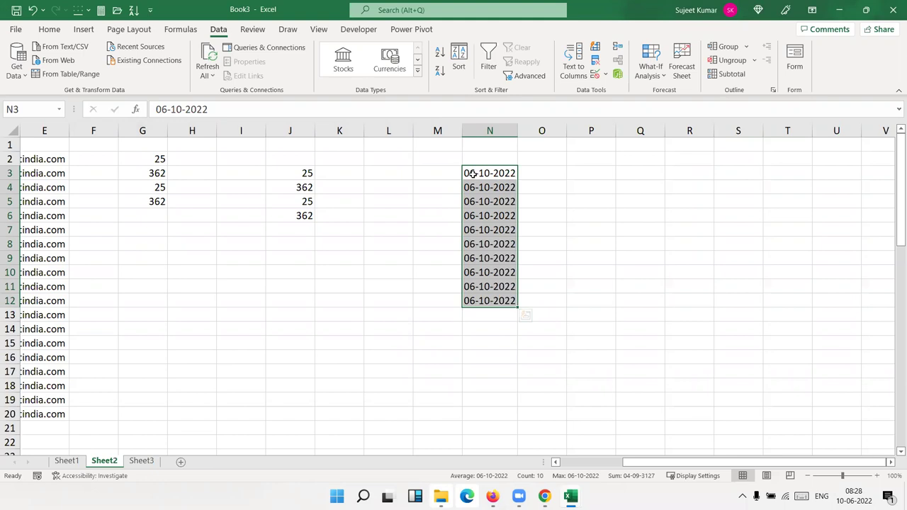
Re-run Text to Columns on column N with MDY so the cells become 10-06-2022 dates.
{"action": "left_click", "coordinate": [579, 71]}
{"action": "left_click", "coordinate": [334, 378]}
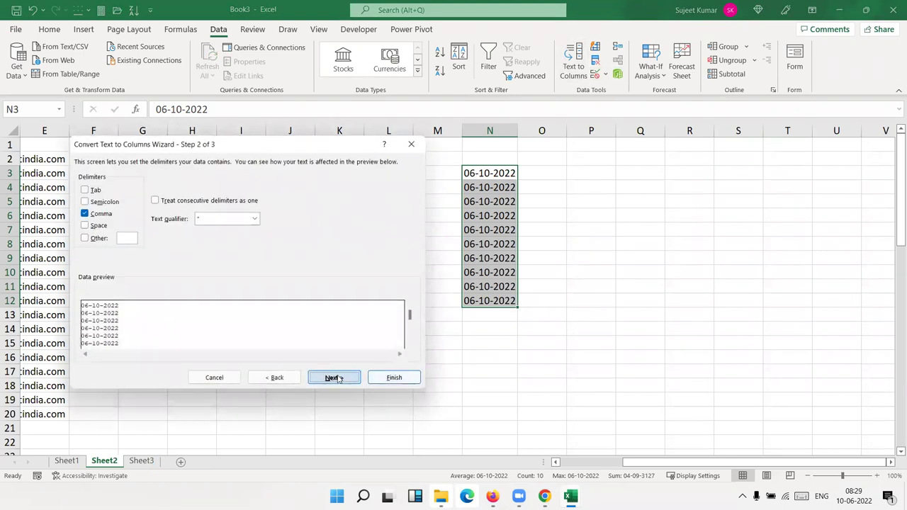
{"action": "left_click", "coordinate": [337, 378]}
{"action": "left_click", "coordinate": [170, 212]}
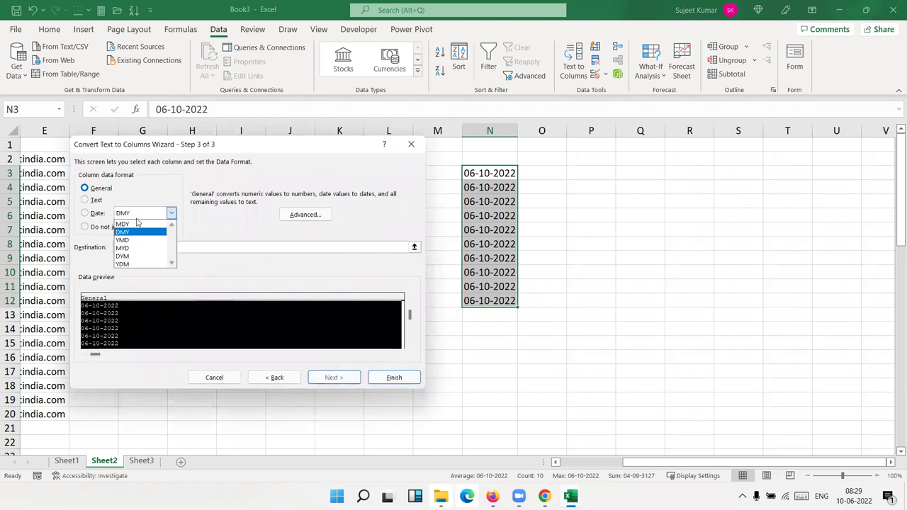
{"action": "left_click", "coordinate": [134, 226]}
{"action": "left_click", "coordinate": [394, 377]}
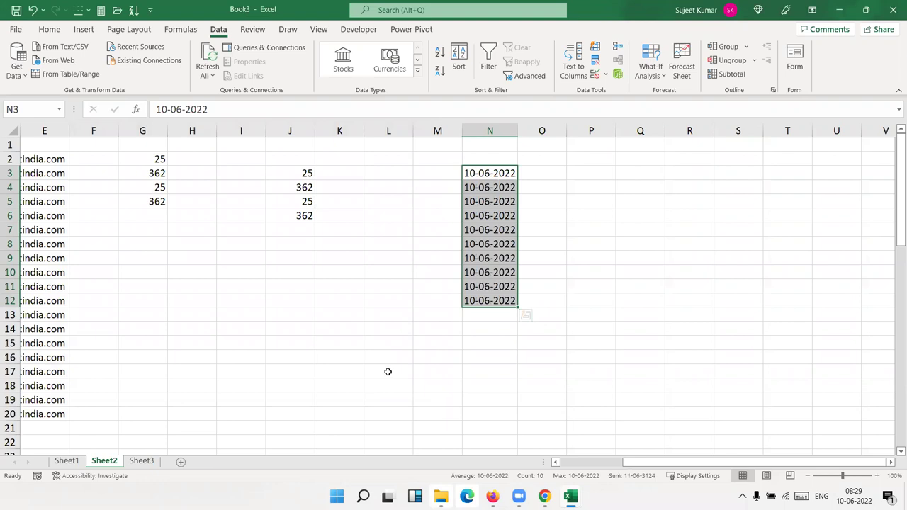
{"action": "left_click", "coordinate": [576, 178]}
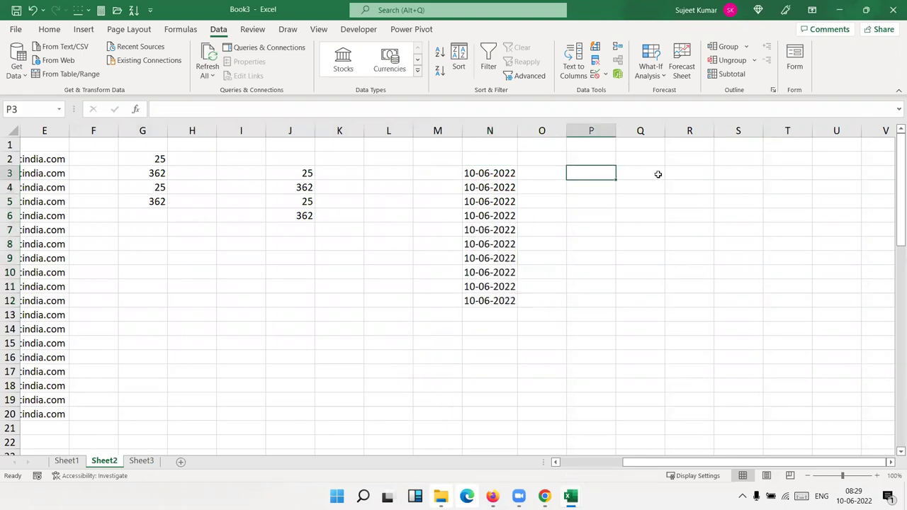
Enter 20220610 in P3 and Flash Fill it down through P12.
{"action": "type", "text": "2010"}
{"action": "key", "text": "Escape"}
{"action": "type", "text": "2022"}
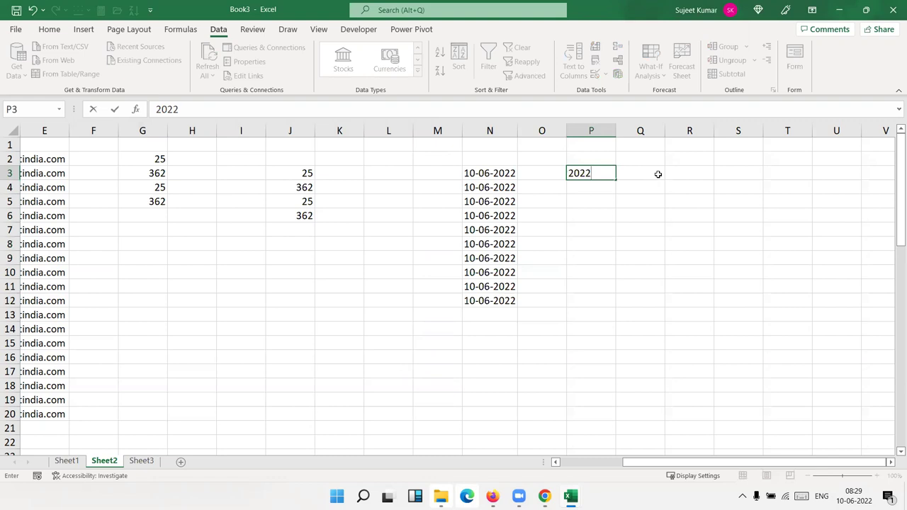
{"action": "type", "text": "06"}
{"action": "type", "text": "10"}
{"action": "key", "text": "Return"}
{"action": "key", "text": "Up"}
{"action": "key", "text": "shift+Down"}
{"action": "key", "text": "shift+Down"}
{"action": "key", "text": "shift+Down"}
{"action": "key", "text": "shift+Down"}
{"action": "key", "text": "shift+Down"}
{"action": "key", "text": "shift+Down"}
{"action": "key", "text": "shift+Down"}
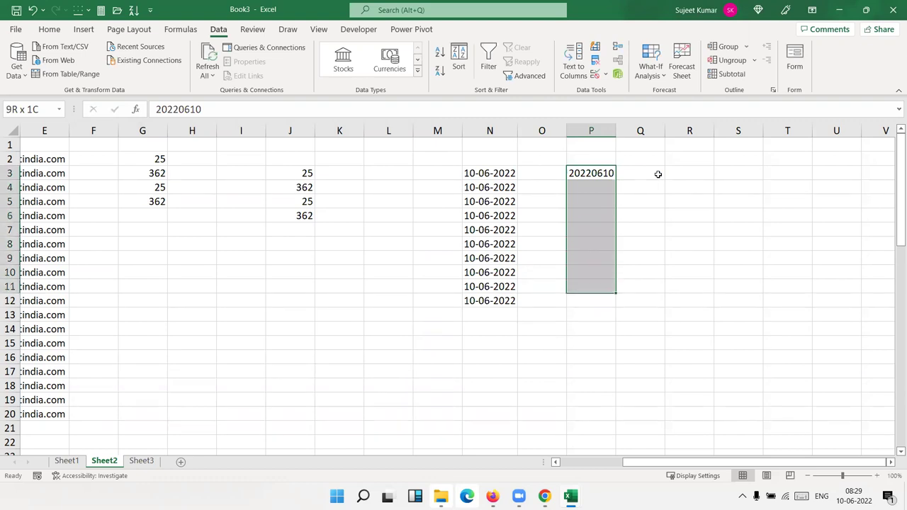
{"action": "key", "text": "shift+Down"}
{"action": "key", "text": "ctrl+e"}
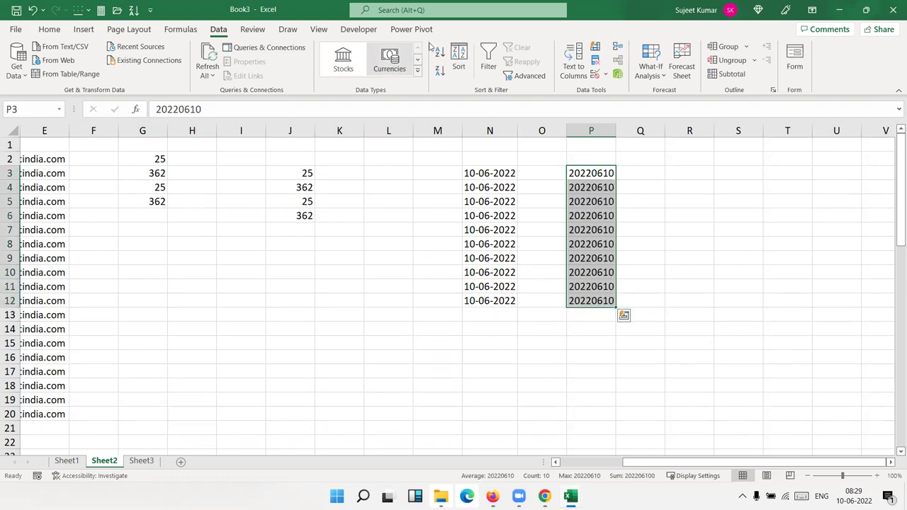
{"action": "left_click", "coordinate": [573, 60]}
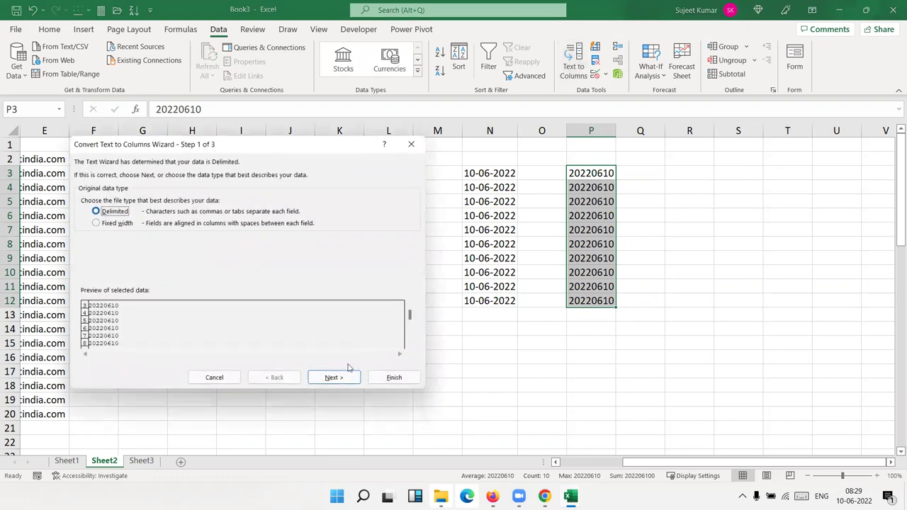
Convert P3:P12 to real dates with the YMD order and autofit column P.
{"action": "left_click", "coordinate": [329, 379]}
{"action": "left_click", "coordinate": [330, 379]}
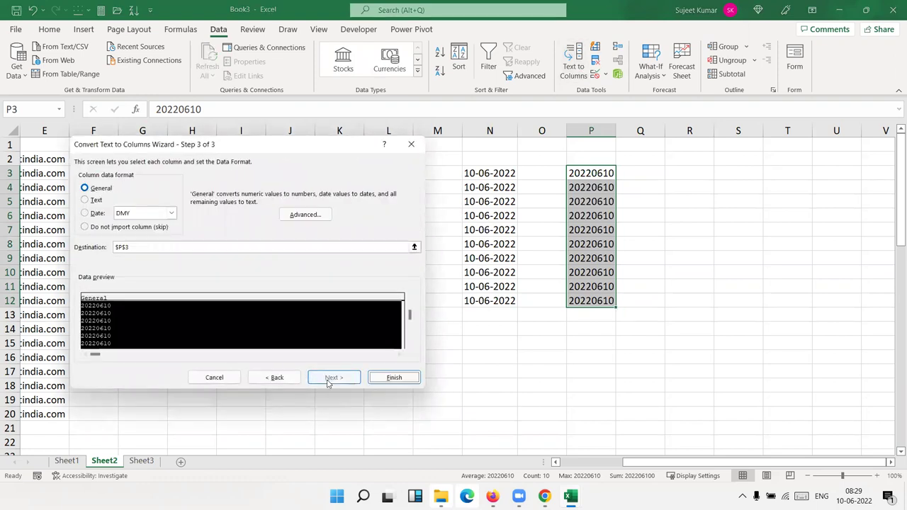
{"action": "left_click", "coordinate": [122, 217]}
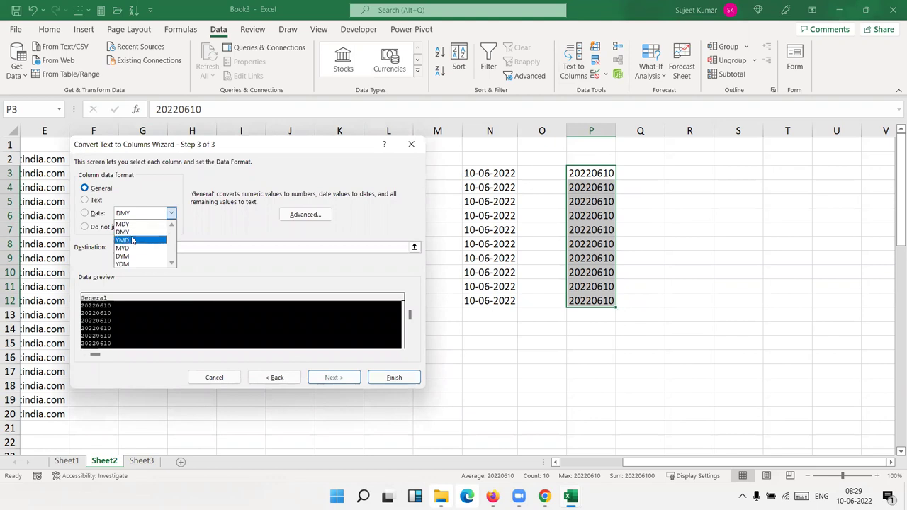
{"action": "left_click", "coordinate": [133, 239]}
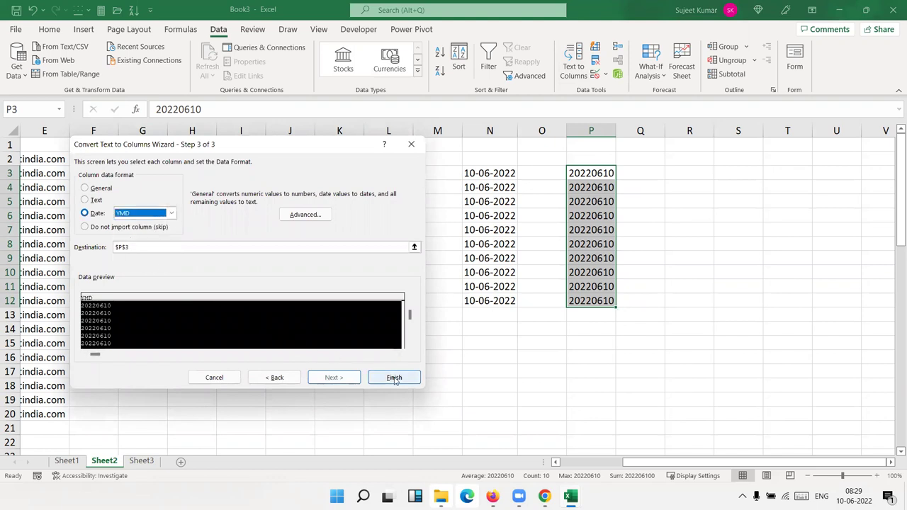
{"action": "left_click", "coordinate": [394, 379]}
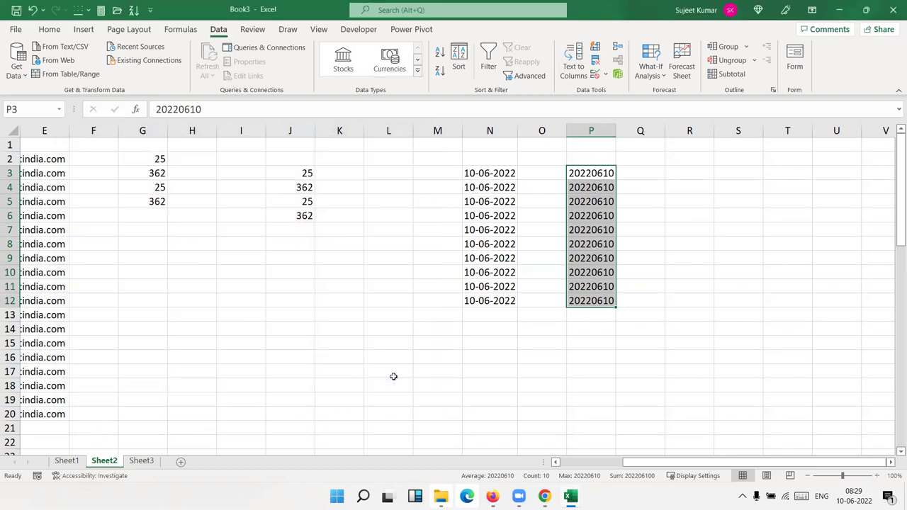
{"action": "double_click", "coordinate": [614, 134]}
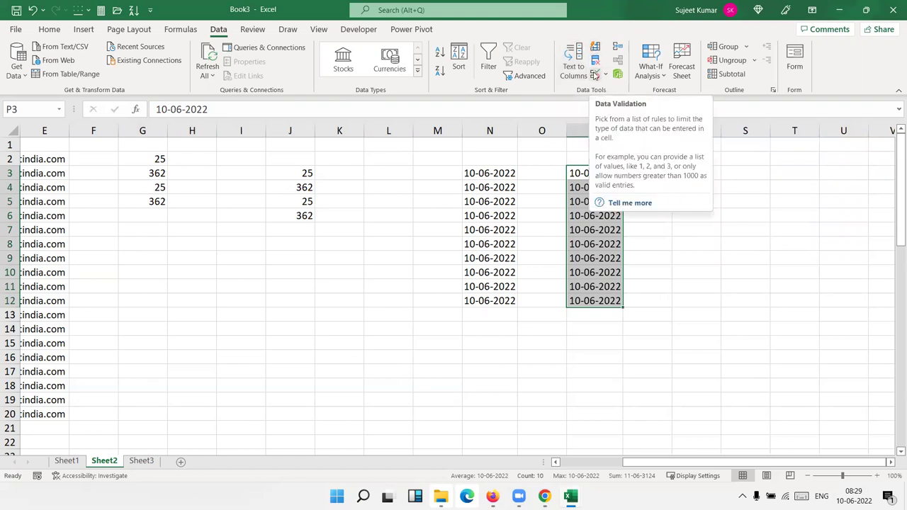
On Sheet3, enter the Amt heading in A1 and select all of column A.
{"action": "left_click", "coordinate": [141, 461]}
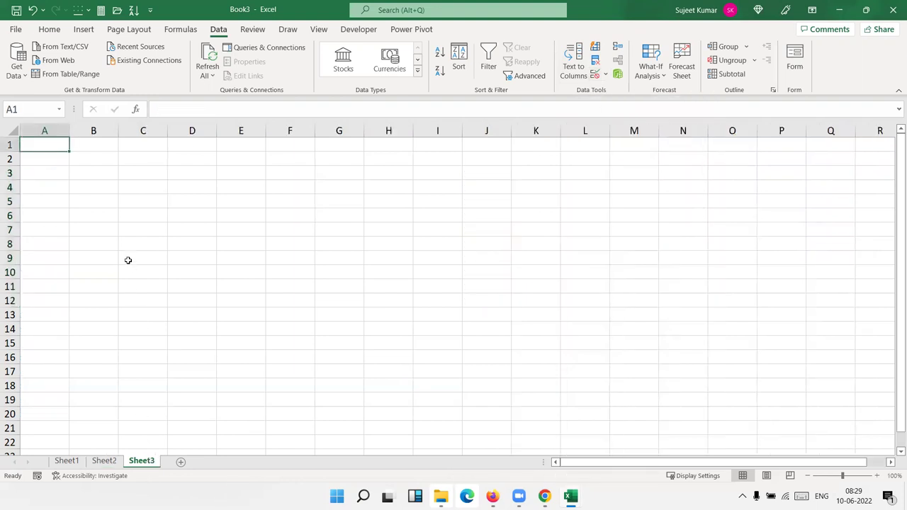
{"action": "type", "text": "Am"}
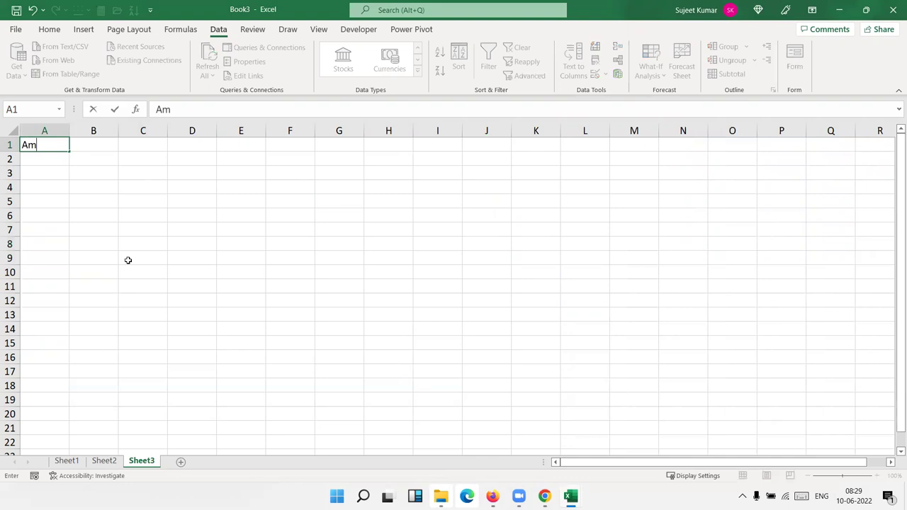
{"action": "key", "text": "Return"}
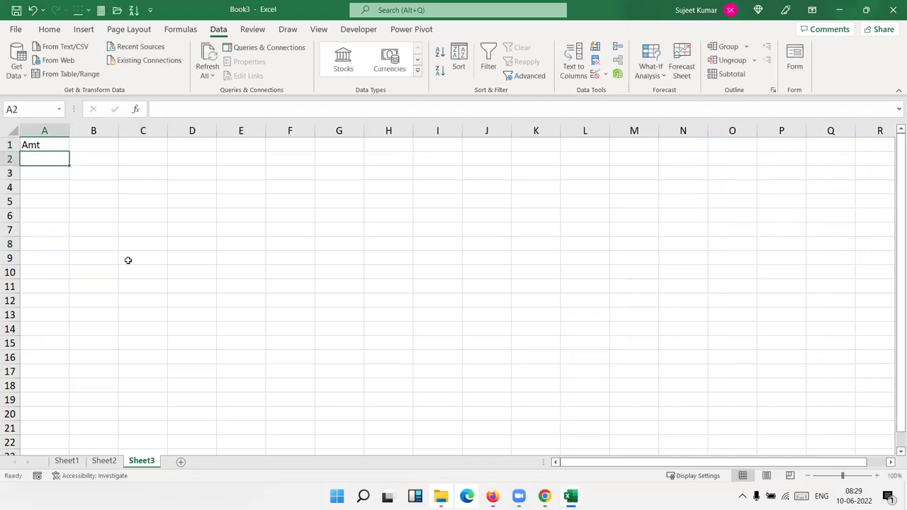
{"action": "key", "text": "shift+Down"}
{"action": "key", "text": "shift+Down"}
{"action": "key", "text": "shift+Down"}
{"action": "key", "text": "Up"}
{"action": "key", "text": "Down"}
{"action": "key", "text": "ctrl+space"}
{"action": "key", "text": "Down"}
{"action": "key", "text": "Up"}
{"action": "key", "text": "ctrl+space"}
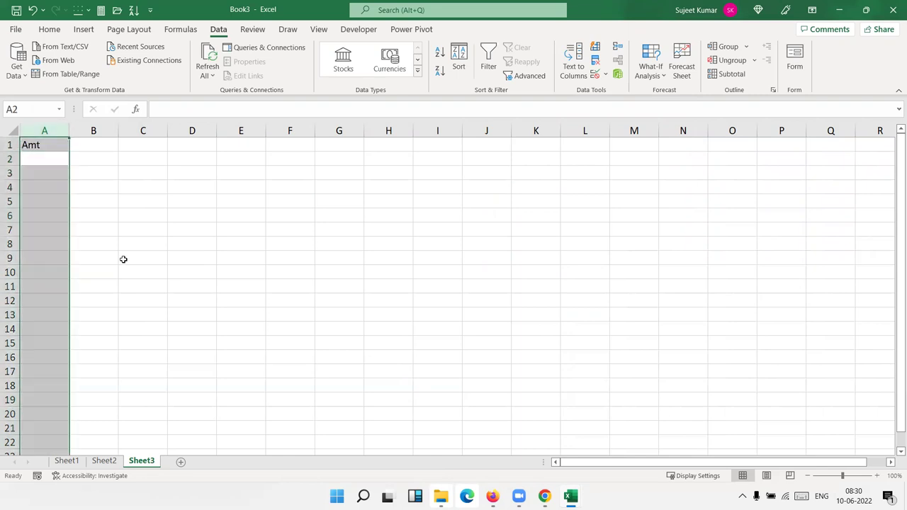
Add a validation rule allowing only whole numbers greater than 500 in column A.
{"action": "left_click", "coordinate": [596, 76]}
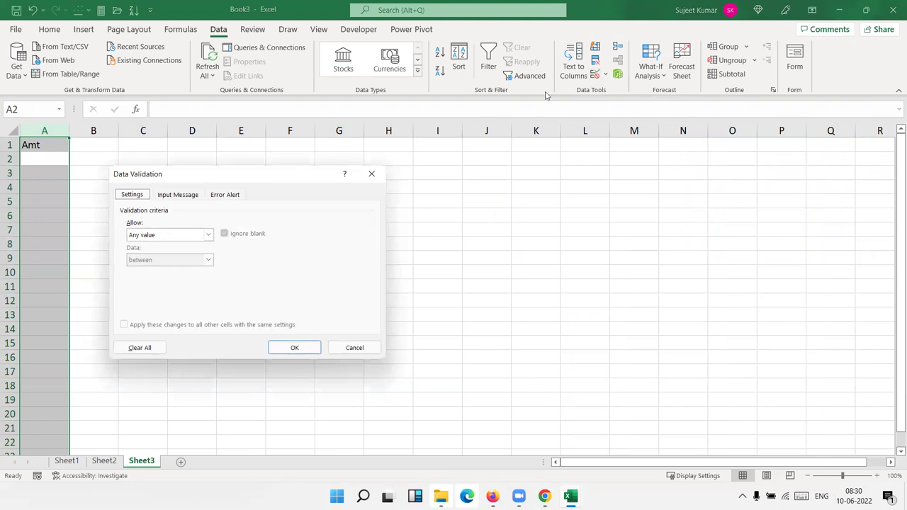
{"action": "left_click", "coordinate": [174, 234]}
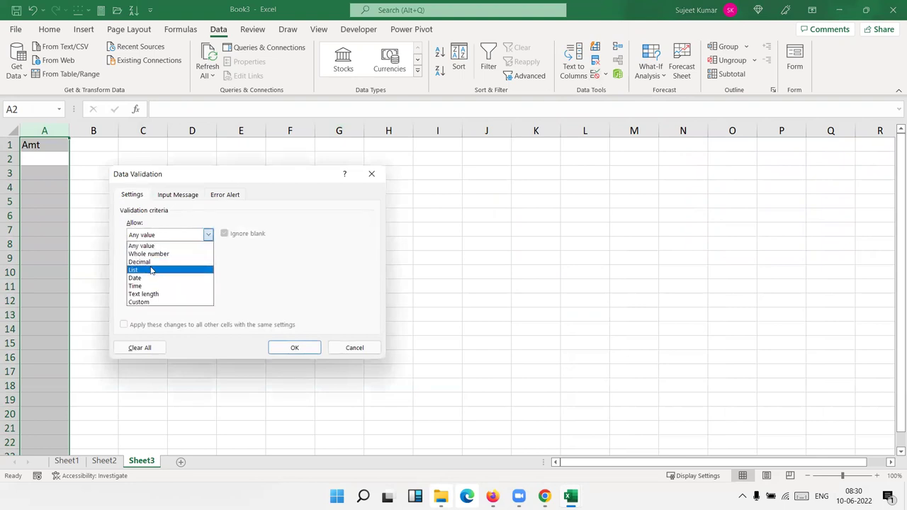
{"action": "left_click", "coordinate": [152, 269]}
{"action": "left_click", "coordinate": [148, 238]}
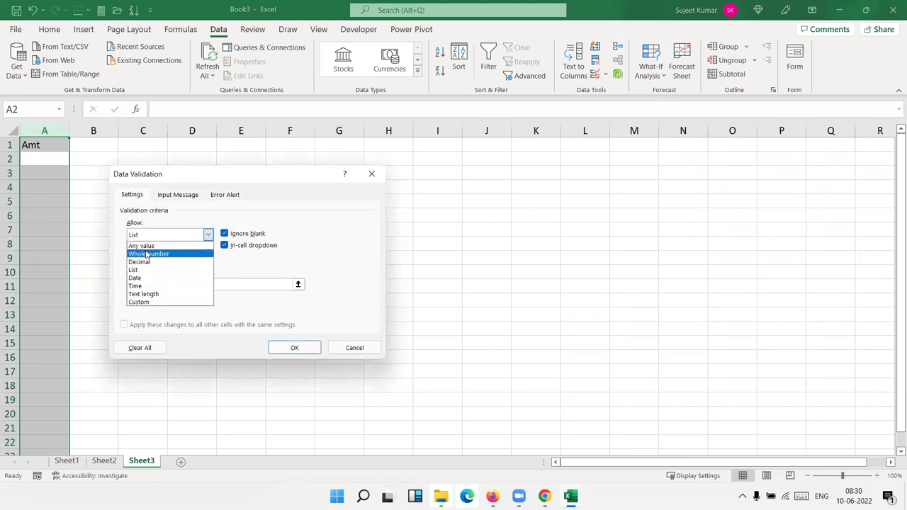
{"action": "left_click", "coordinate": [149, 254]}
{"action": "left_click", "coordinate": [149, 261]}
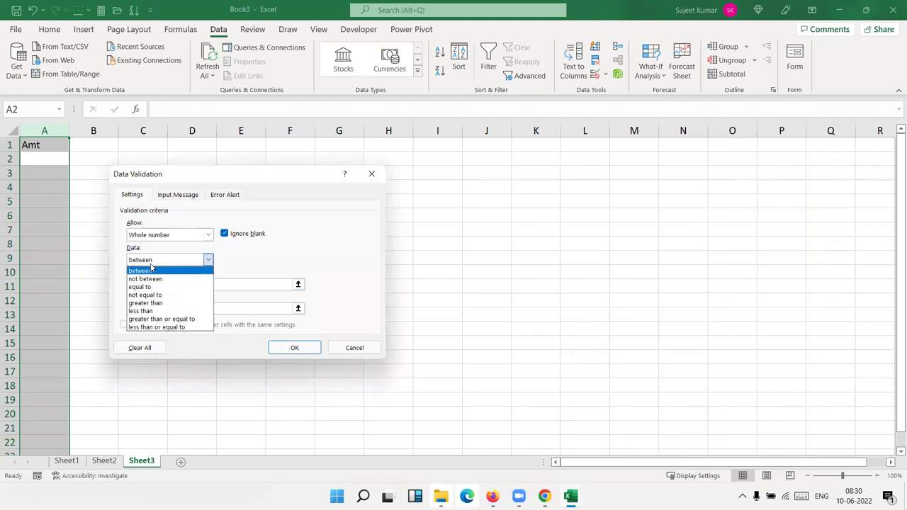
{"action": "left_click", "coordinate": [160, 303]}
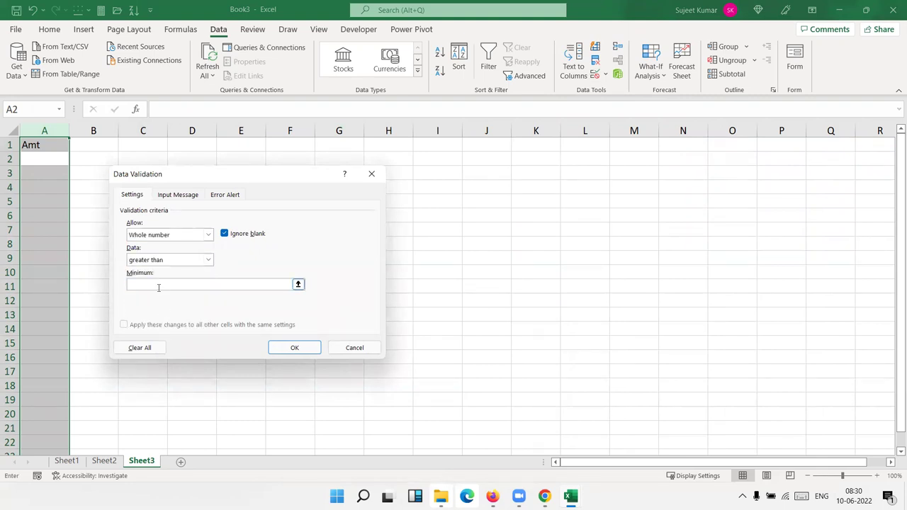
{"action": "left_click", "coordinate": [158, 288]}
{"action": "type", "text": "500"}
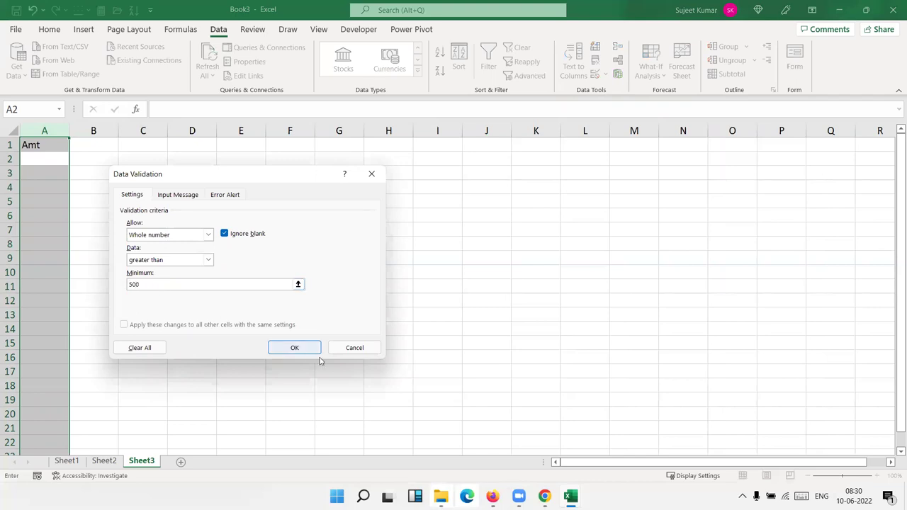
{"action": "left_click", "coordinate": [317, 348]}
Enter 1542 in A2 and confirm that 60 is rejected.
{"action": "left_click", "coordinate": [57, 163]}
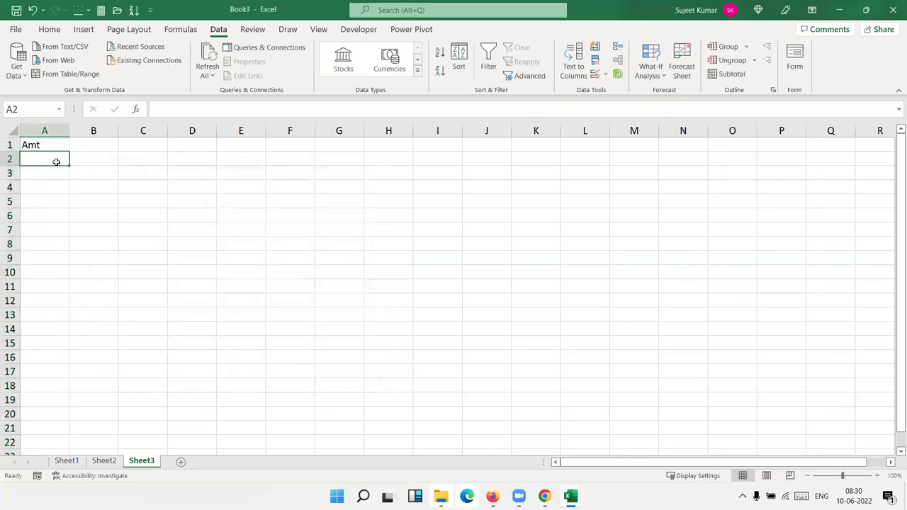
{"action": "type", "text": "1542"}
{"action": "key", "text": "Return"}
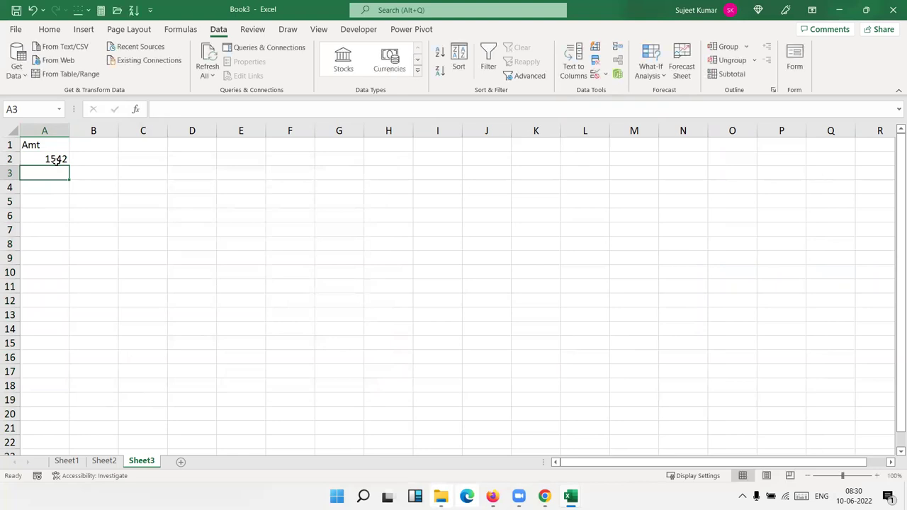
{"action": "type", "text": "60"}
{"action": "key", "text": "Return"}
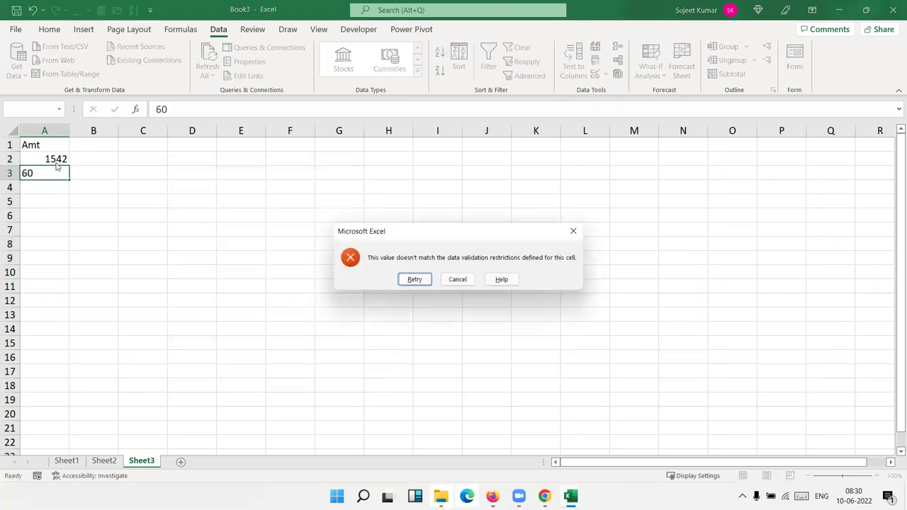
{"action": "key", "text": "Escape"}
{"action": "left_click", "coordinate": [76, 145]}
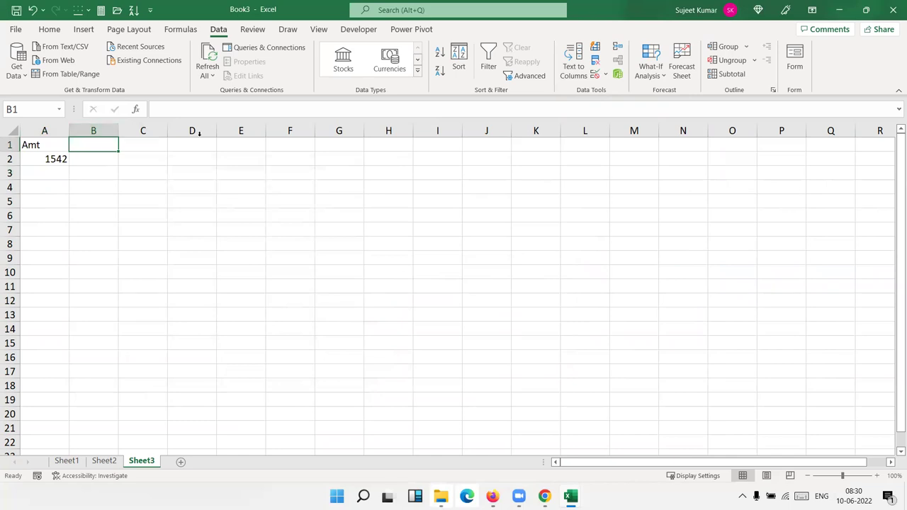
Add a City heading in B1 and limit column B to a list: Pune, Noida, Kanpur, Raipur.
{"action": "type", "text": "C"}
{"action": "type", "text": "ity"}
{"action": "key", "text": "Return"}
{"action": "key", "text": "Up"}
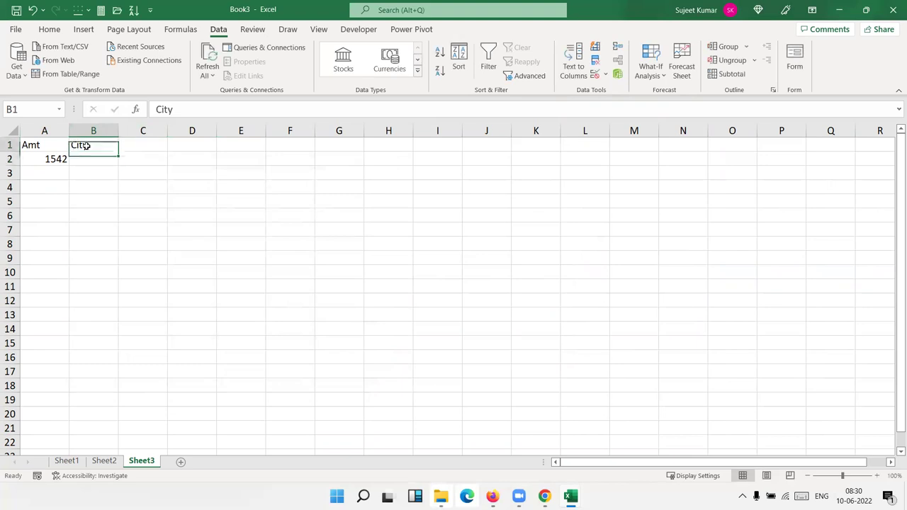
{"action": "key", "text": "ctrl+shift+Down"}
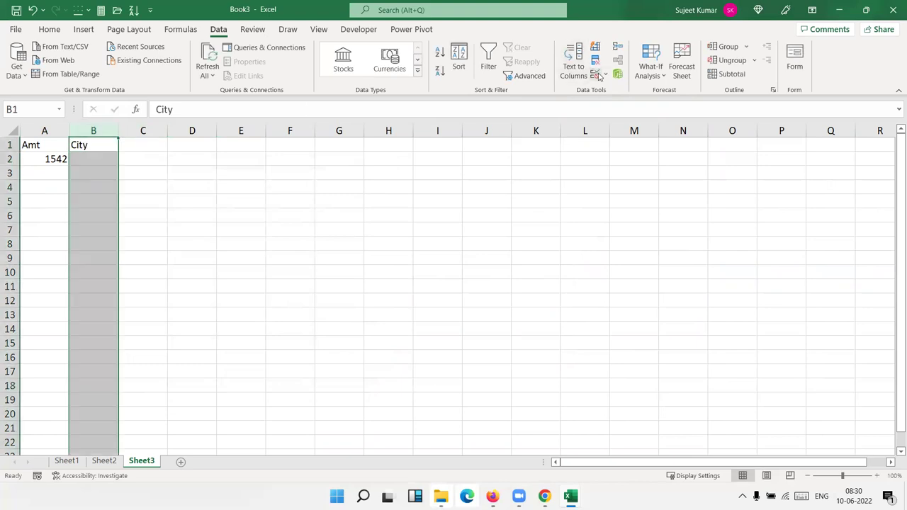
{"action": "left_click", "coordinate": [597, 74]}
{"action": "left_click", "coordinate": [207, 235]}
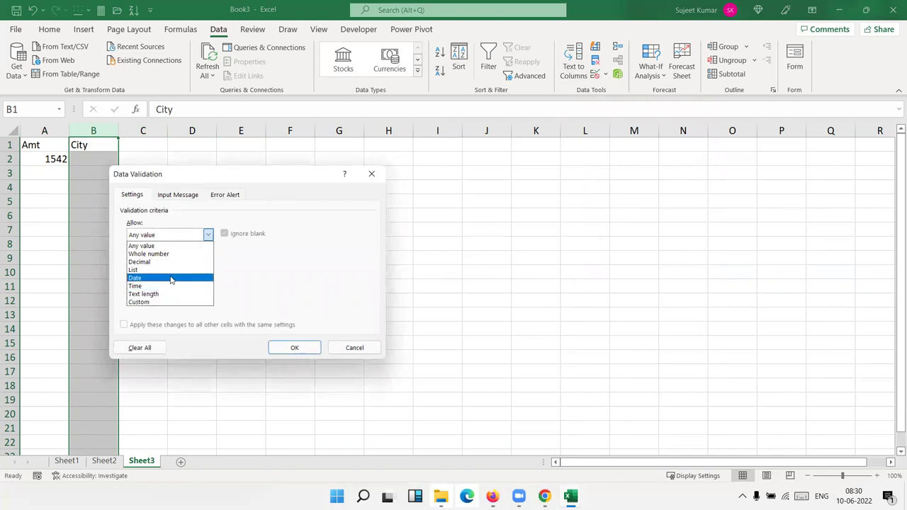
{"action": "left_click", "coordinate": [171, 272]}
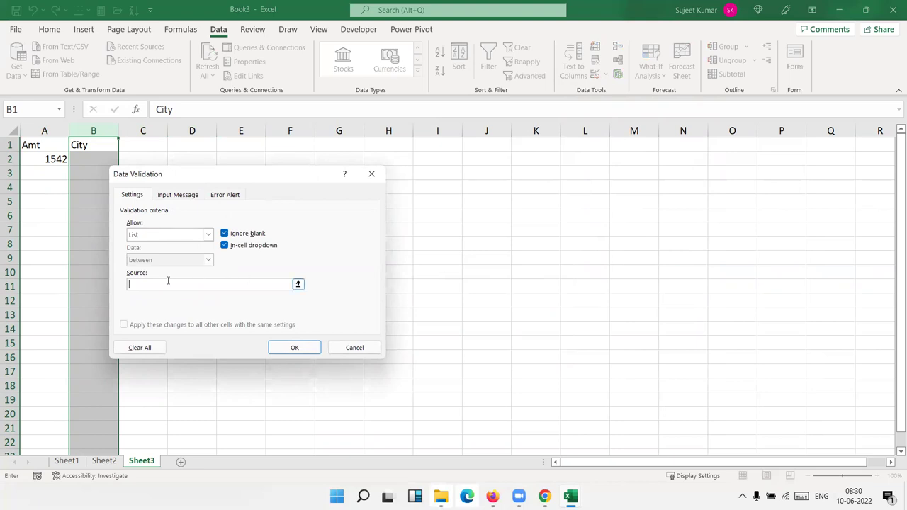
{"action": "type", "text": "P"}
{"action": "left_click", "coordinate": [296, 346]}
Choose Noida from the dropdown in B2.
{"action": "left_click", "coordinate": [114, 159]}
{"action": "left_click", "coordinate": [123, 159]}
{"action": "left_click", "coordinate": [118, 174]}
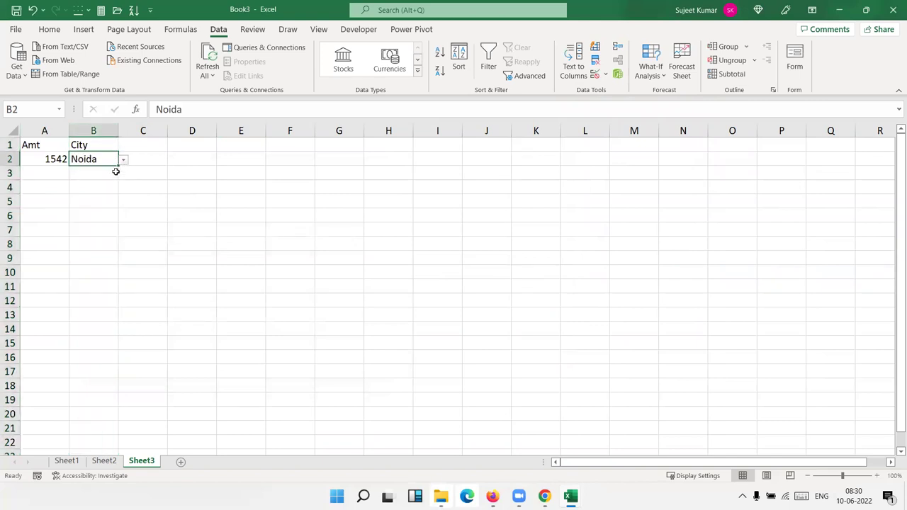
{"action": "left_click", "coordinate": [116, 171]}
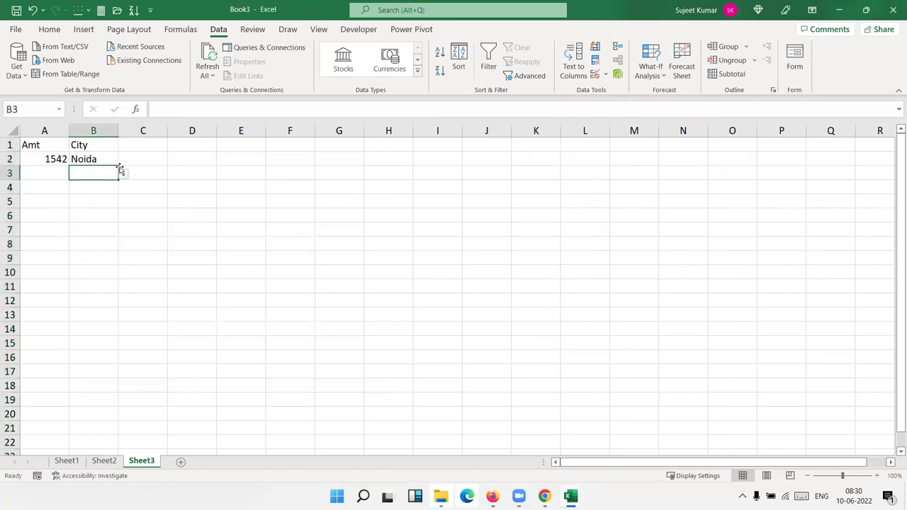
Enter the Mobile heading in C1 and select all of column C.
{"action": "left_click", "coordinate": [146, 133]}
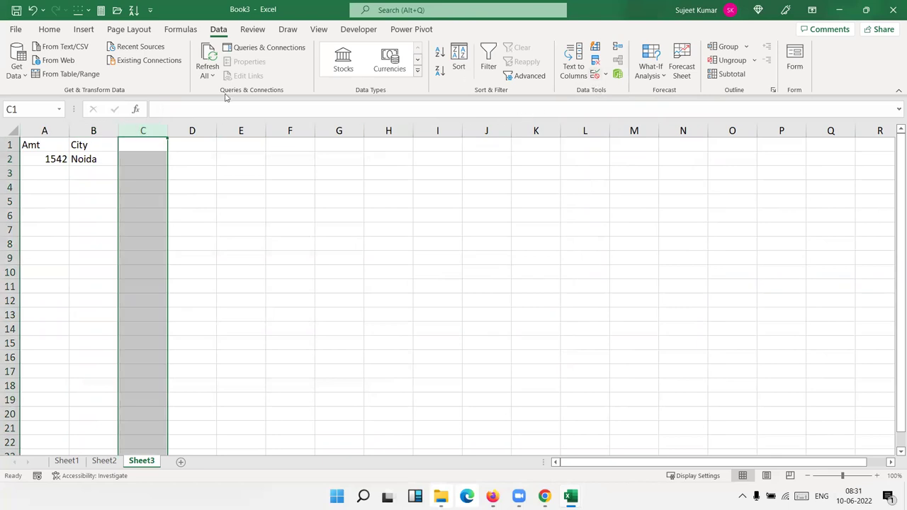
{"action": "left_click", "coordinate": [147, 145]}
{"action": "type", "text": "Mob"}
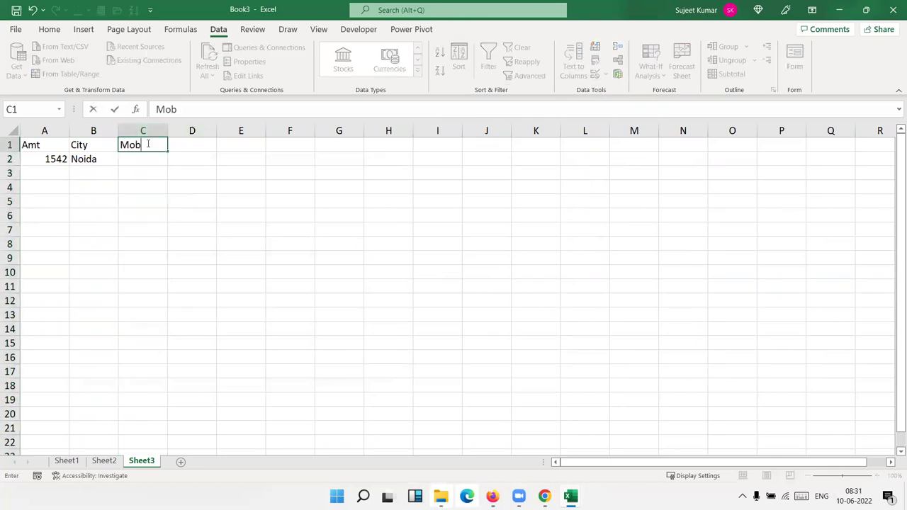
{"action": "type", "text": "ile"}
{"action": "key", "text": "Return"}
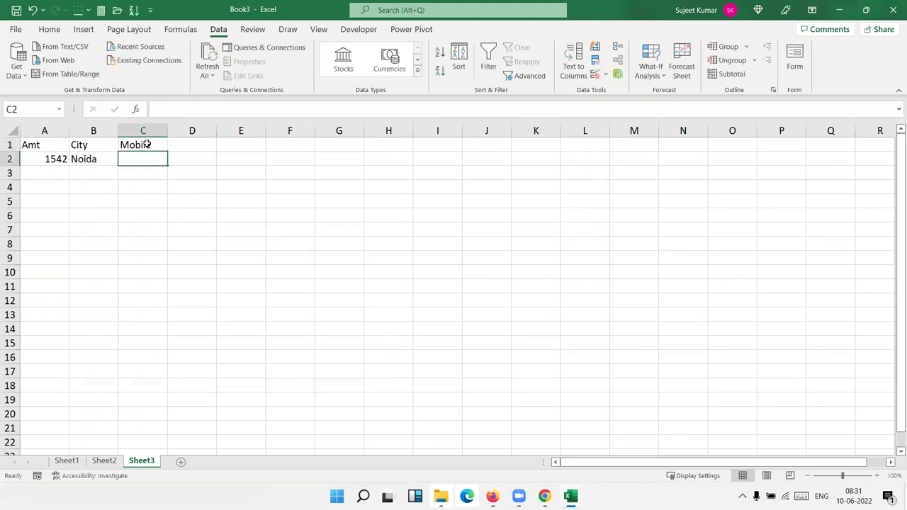
{"action": "key", "text": "ctrl+space"}
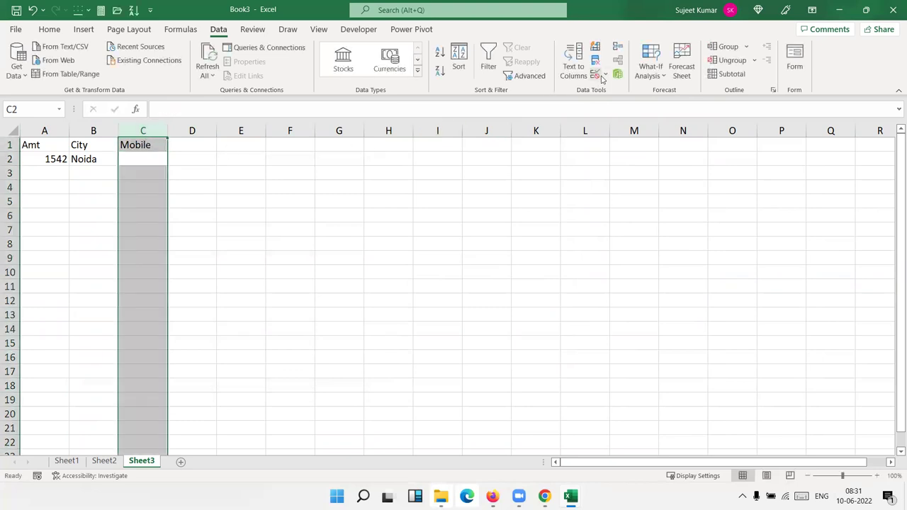
Add a validation rule requiring text length equal to 10 in column C.
{"action": "left_click", "coordinate": [596, 75]}
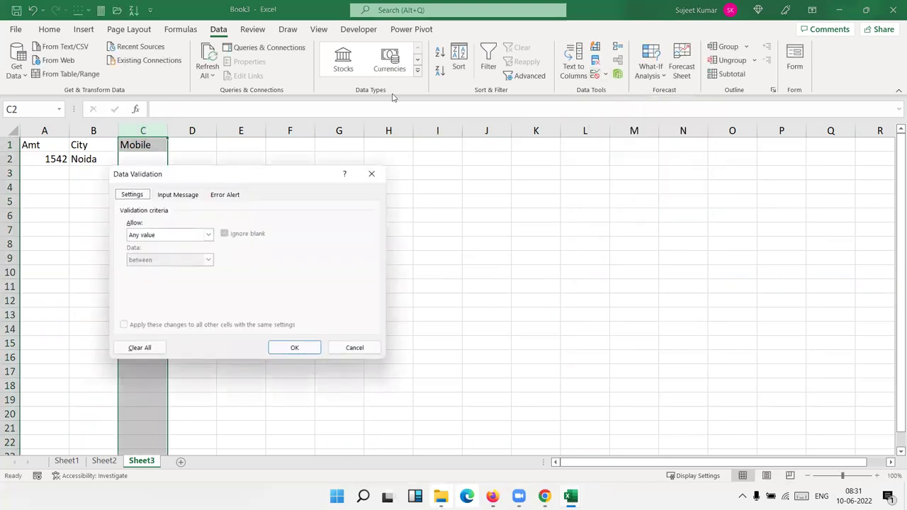
{"action": "left_click", "coordinate": [174, 235]}
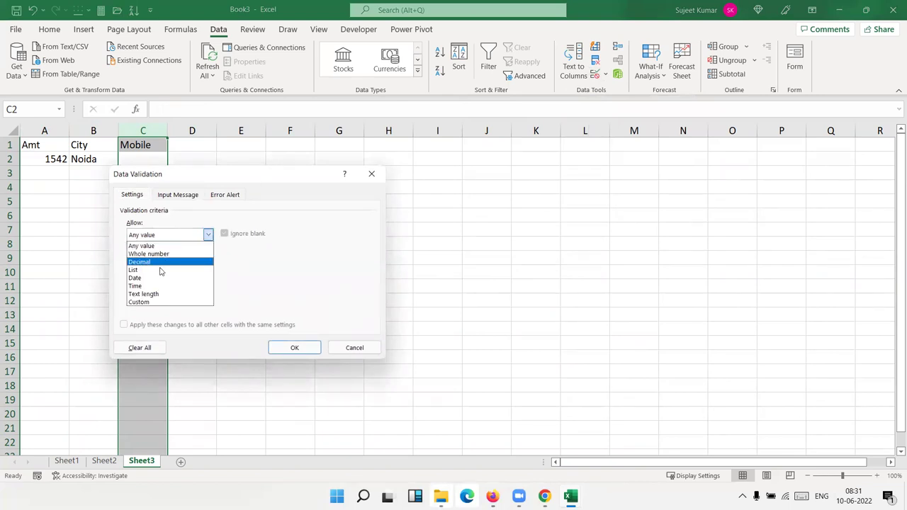
{"action": "left_click", "coordinate": [153, 294]}
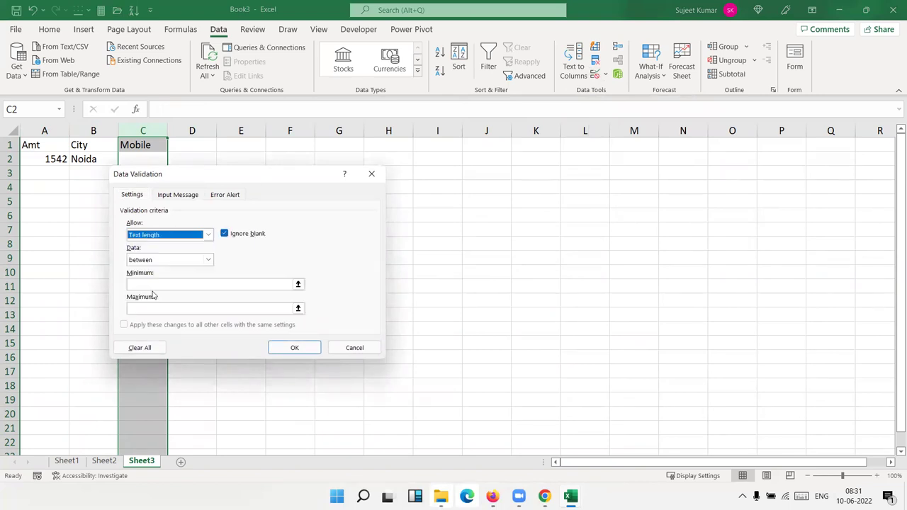
{"action": "left_click", "coordinate": [147, 284]}
{"action": "left_click", "coordinate": [143, 262]}
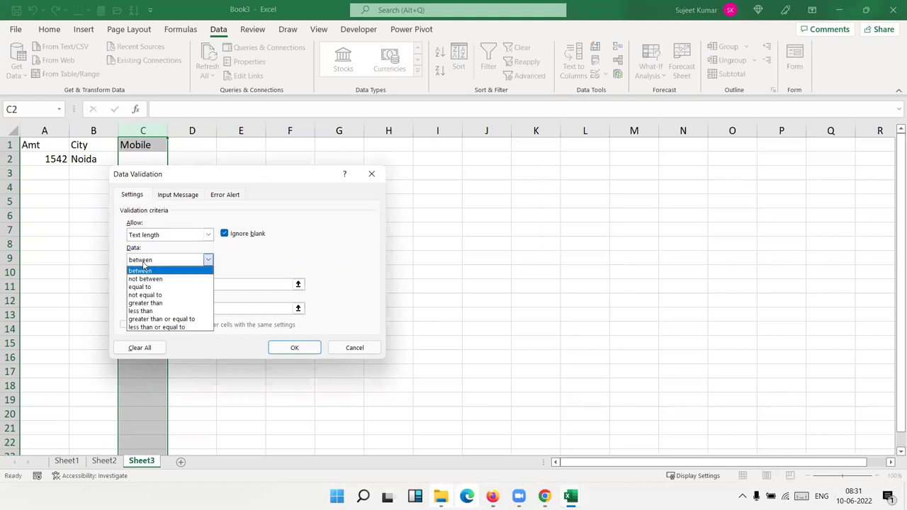
{"action": "left_click", "coordinate": [149, 286]}
{"action": "left_click", "coordinate": [148, 287]}
{"action": "type", "text": "10"}
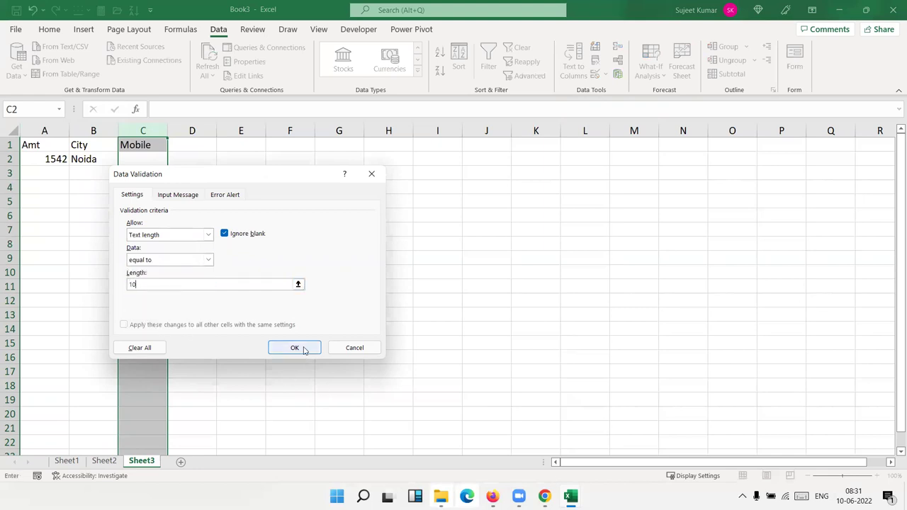
{"action": "left_click", "coordinate": [296, 347]}
Enter a 10-digit mobile number in C2 and confirm a 4-digit entry is rejected.
{"action": "left_click", "coordinate": [146, 157]}
{"action": "key", "text": "Return"}
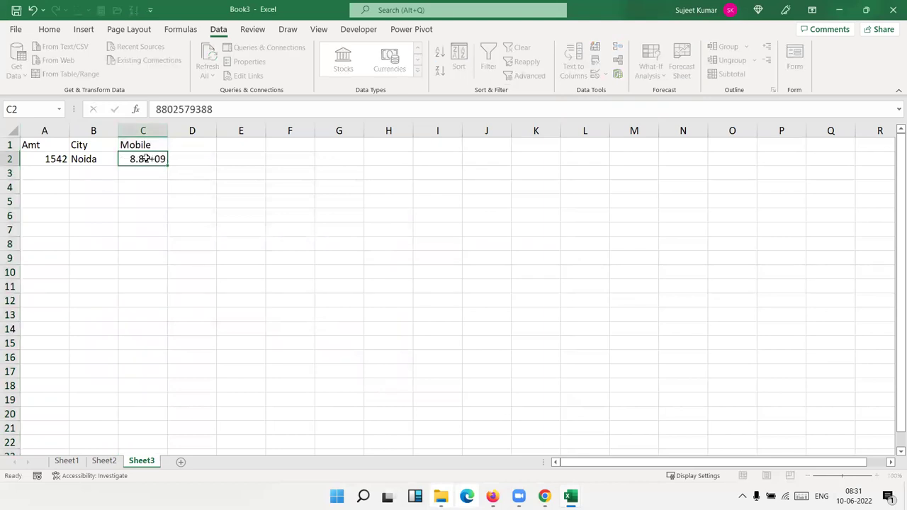
{"action": "type", "text": "8985"}
{"action": "key", "text": "Return"}
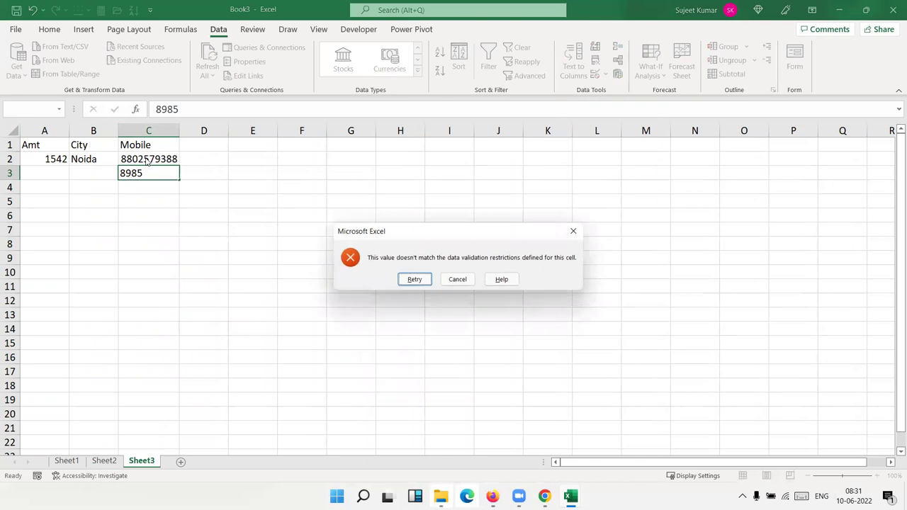
{"action": "key", "text": "Escape"}
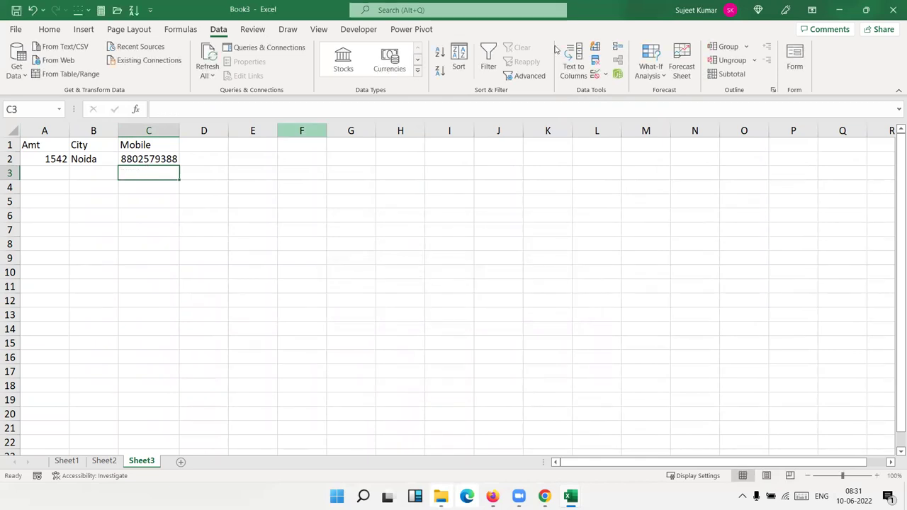